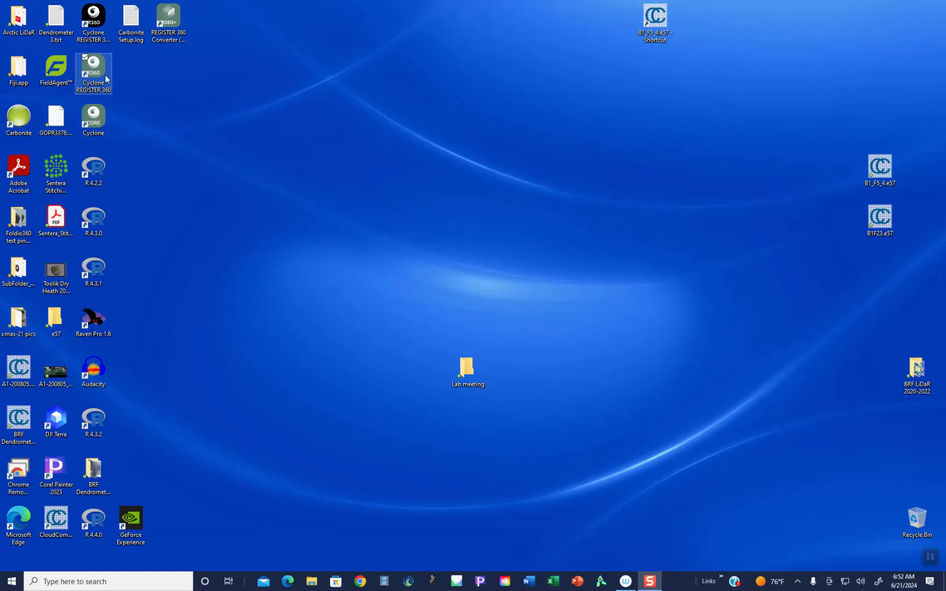
Launch Cyclone REGISTER 360 and dismiss the license notification
left_click(107, 35)
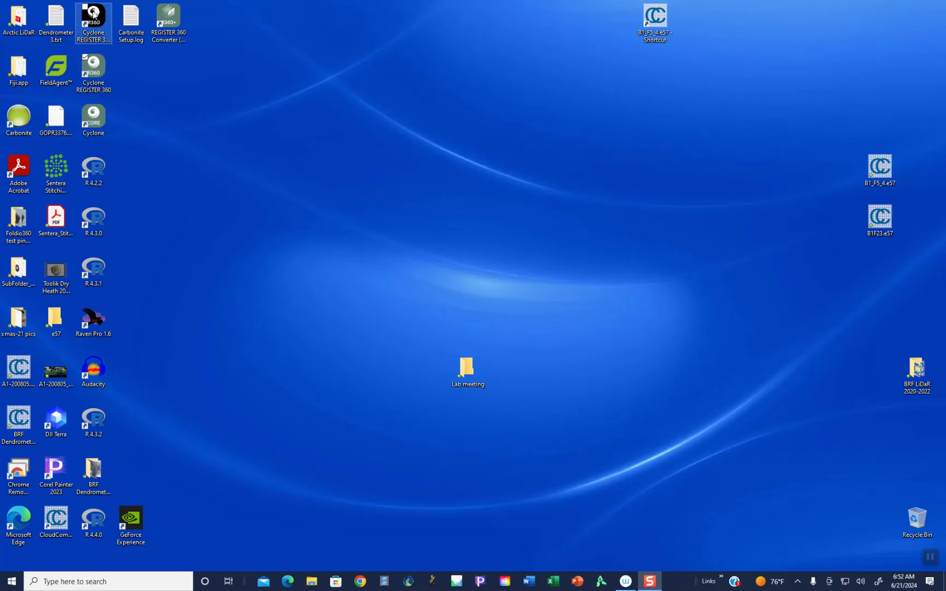
left_click(94, 67)
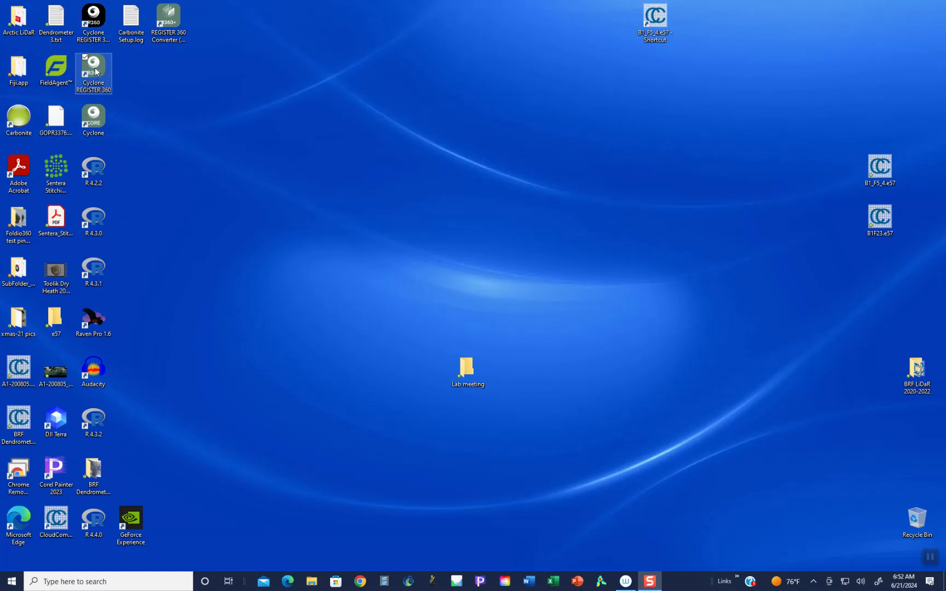
left_click(97, 71)
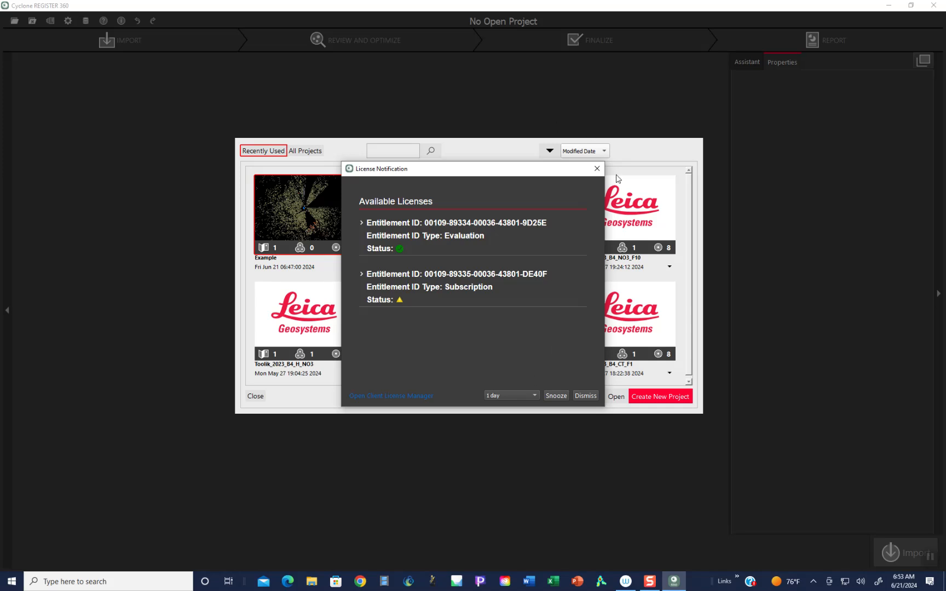
left_click(585, 397)
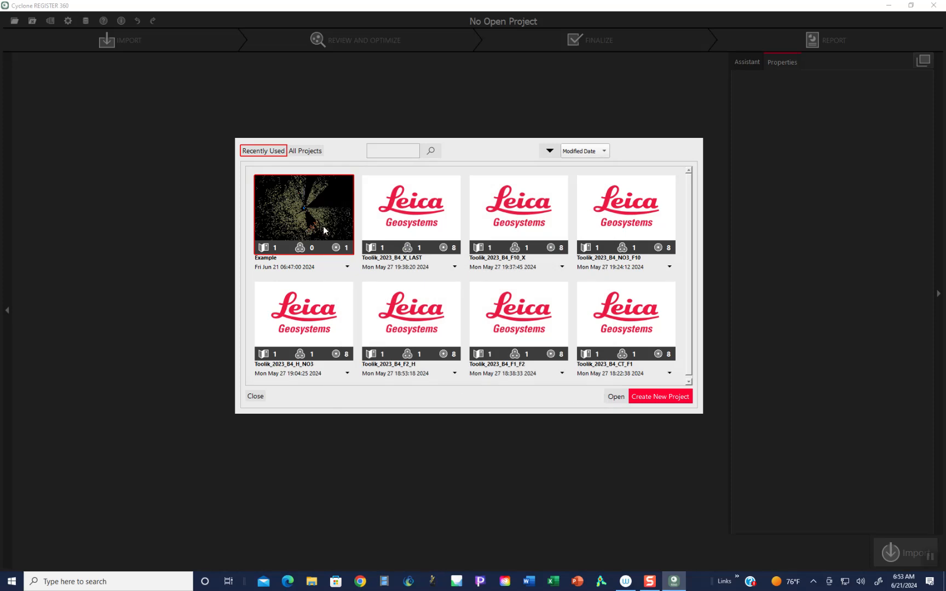
Create a new project named Examople2
left_click(662, 397)
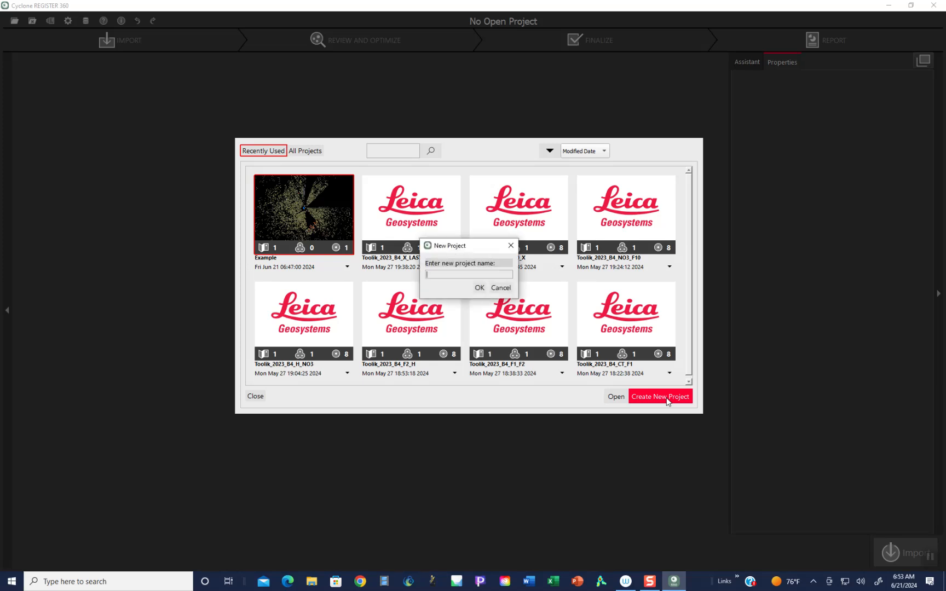
type("Examople2")
left_click(479, 288)
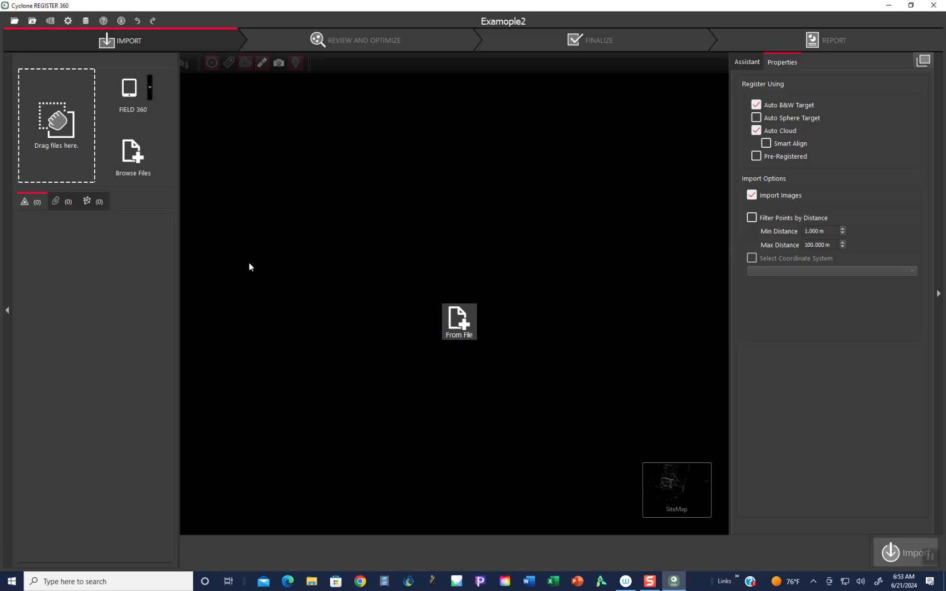
left_click(152, 87)
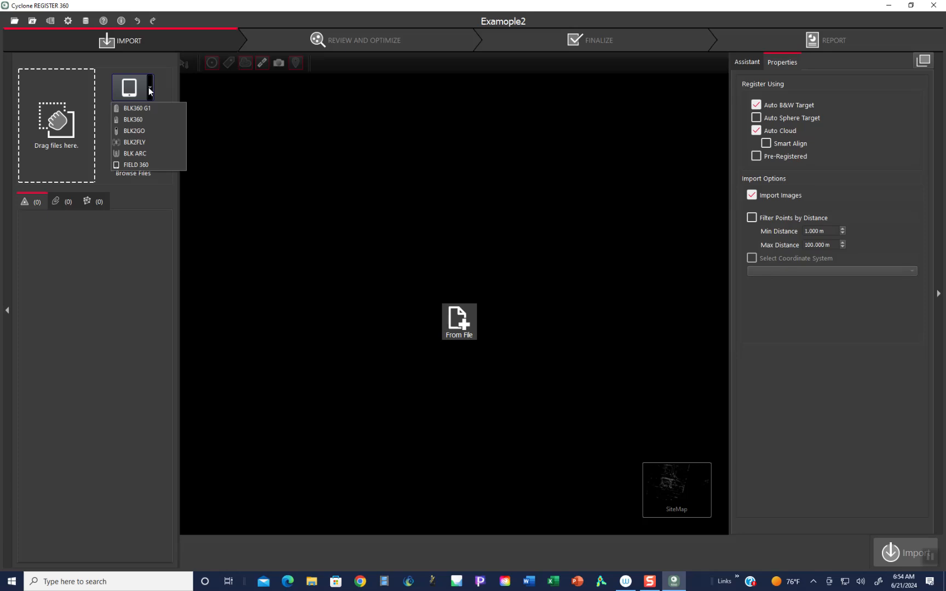
left_click(126, 230)
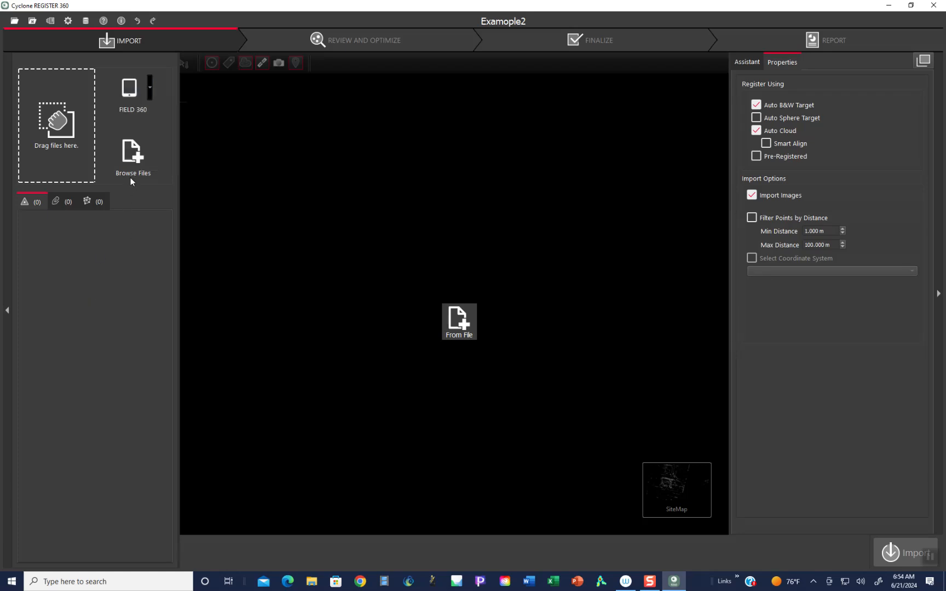
Browse for scan-data files in the B1 Toolik 2023 folder within Toolik_2023 on the 16TB (F:) drive
left_click(132, 159)
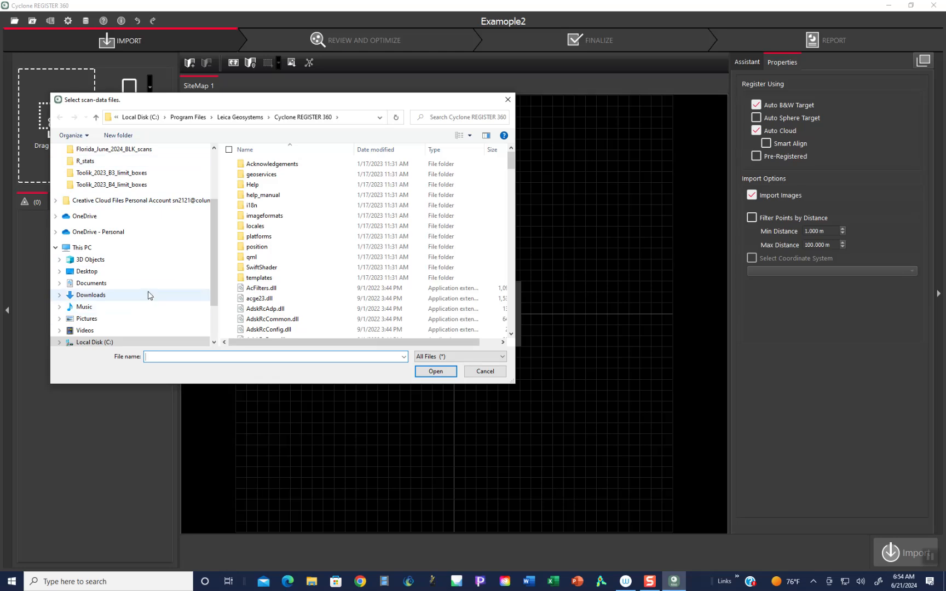
scroll(186, 323, "down", 2)
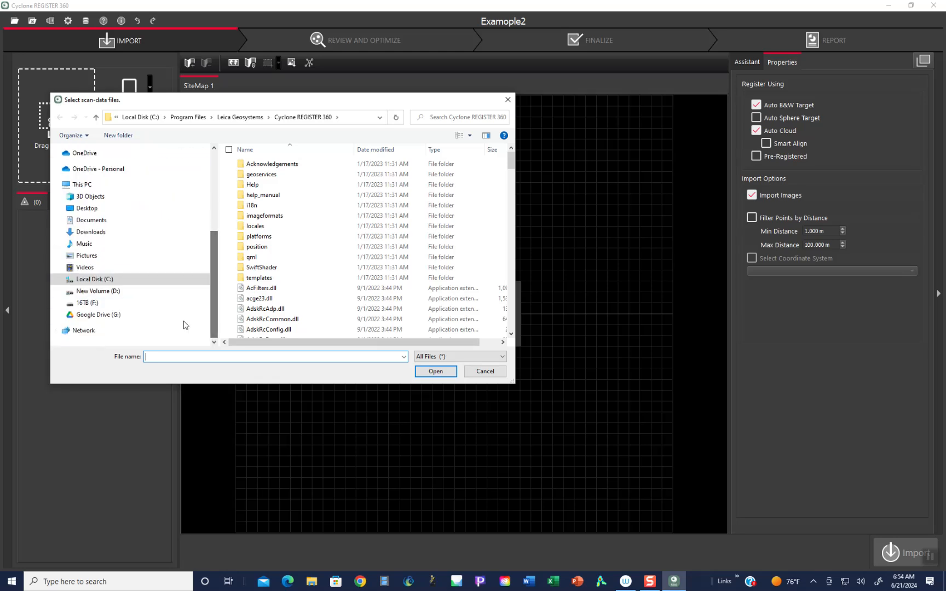
left_click(93, 303)
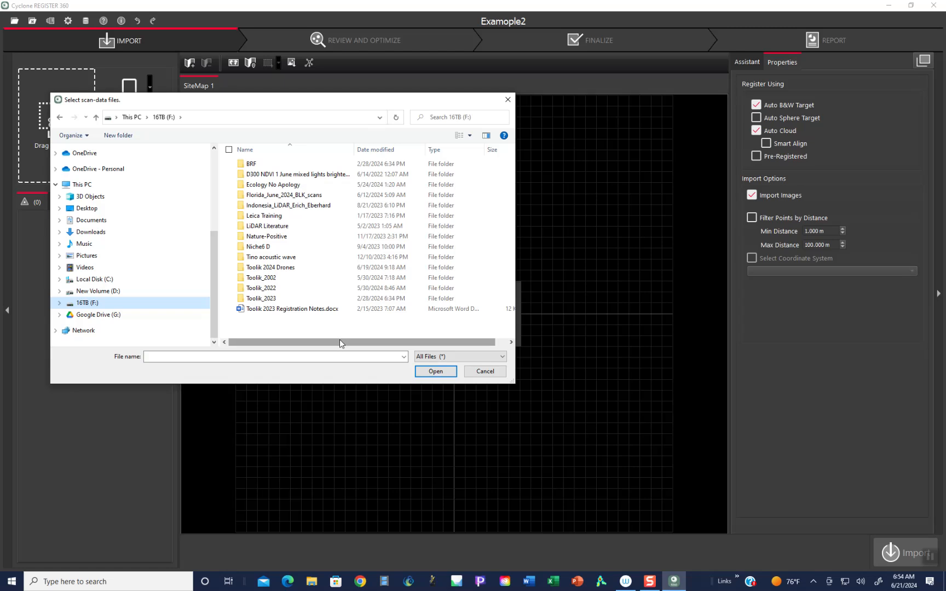
left_click(270, 299)
double_click(270, 299)
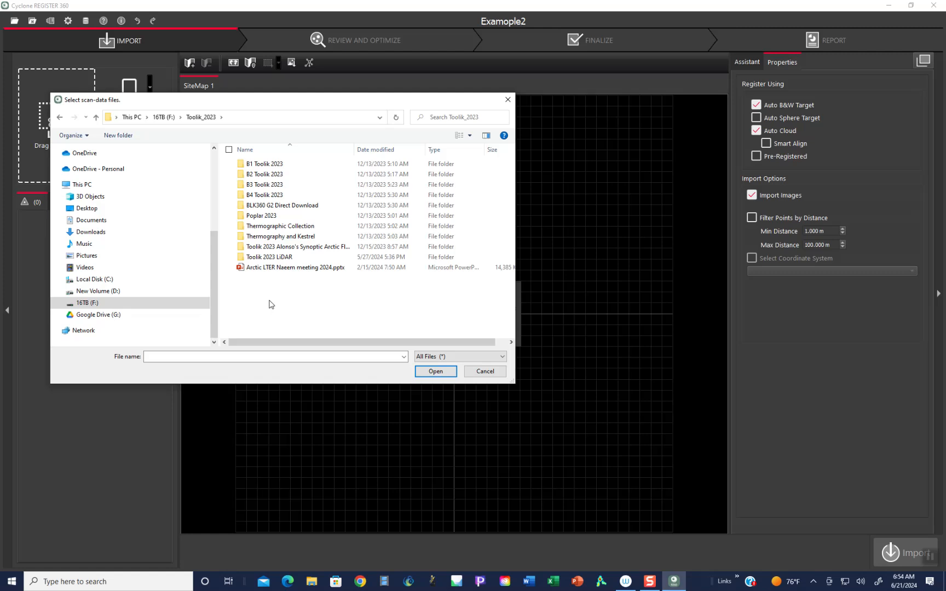
double_click(249, 165)
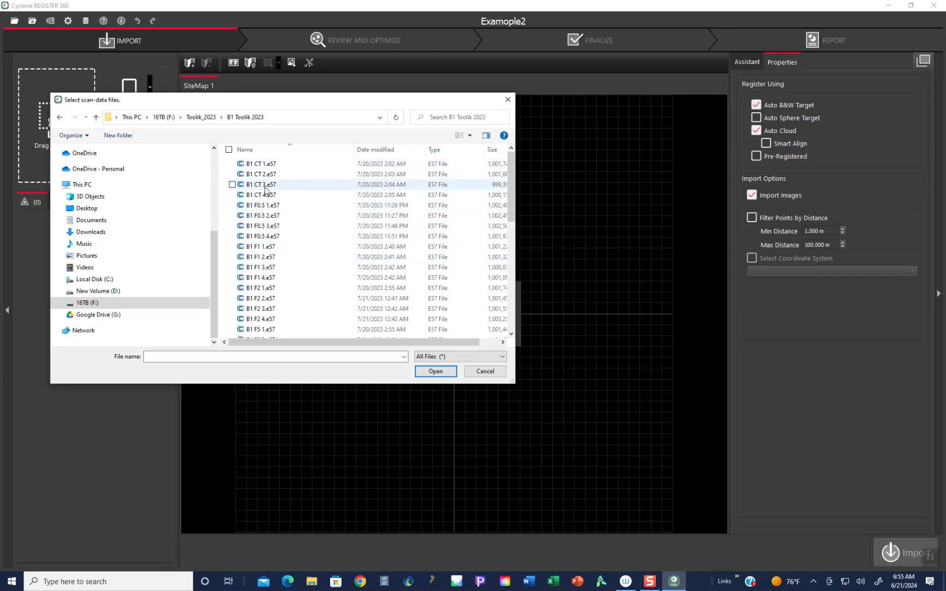
Add the scan file B1 CT 1.e57, import it into the project with the current import options, and close the import results
left_click_drag(515, 177, 500, 270)
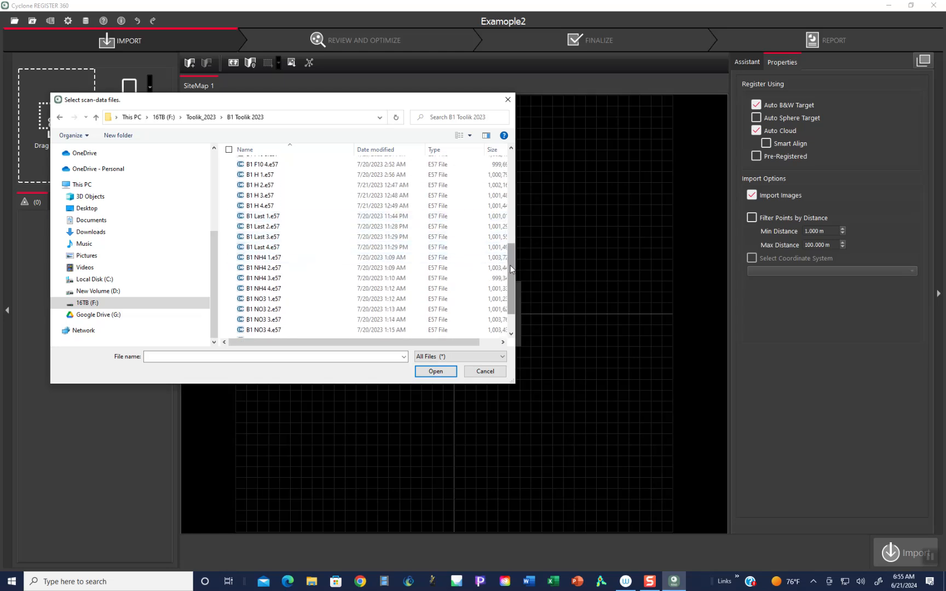
left_click_drag(511, 265, 494, 159)
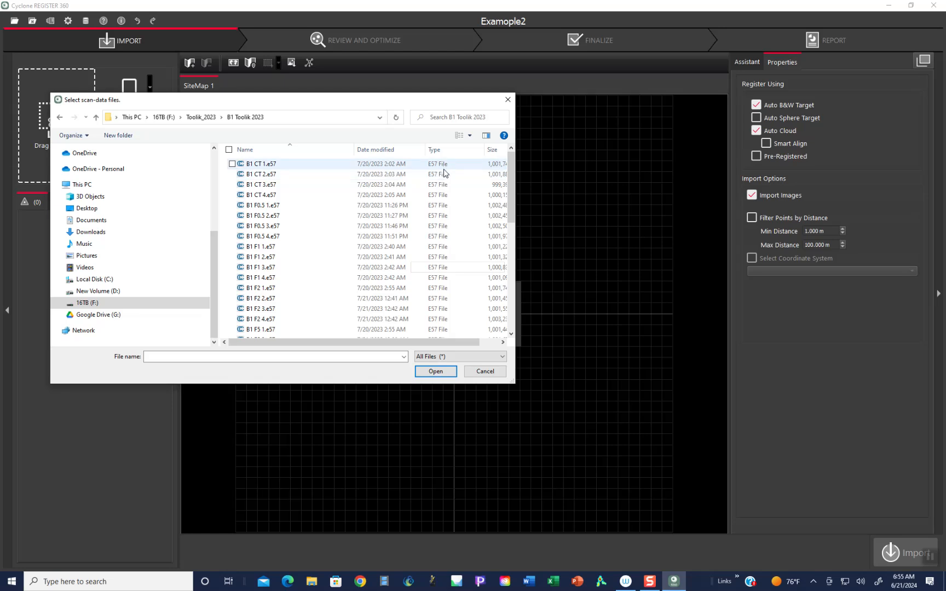
left_click(282, 165)
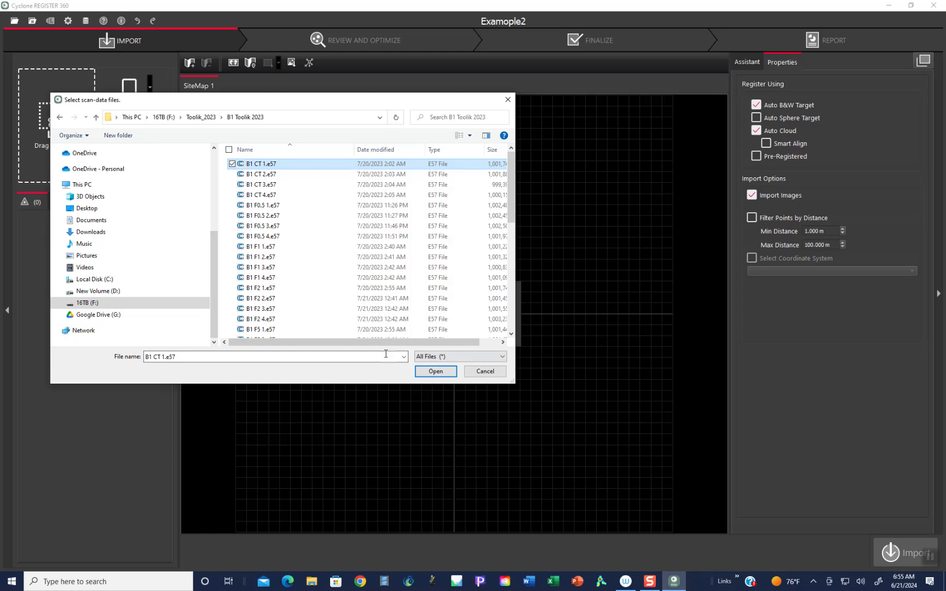
left_click(437, 373)
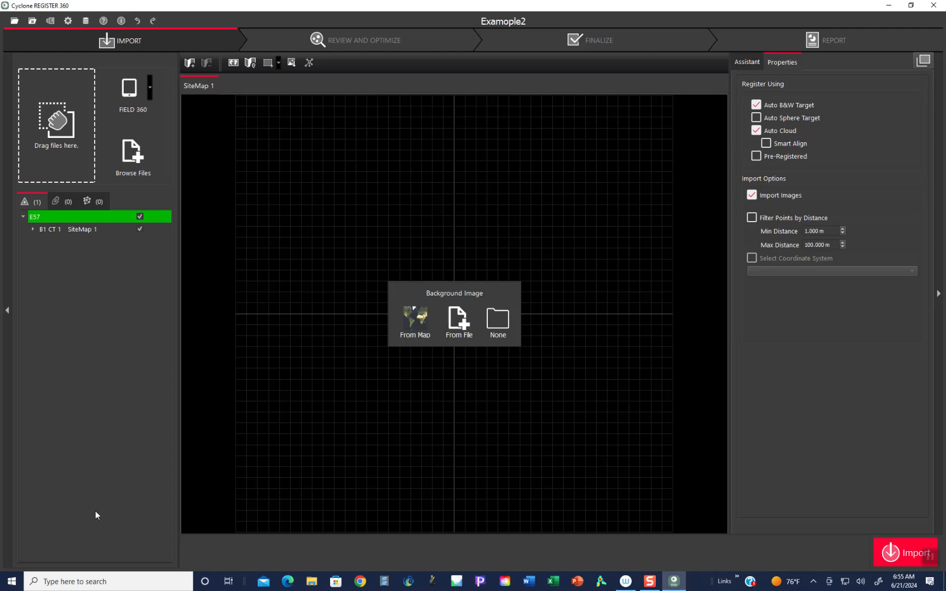
left_click(901, 558)
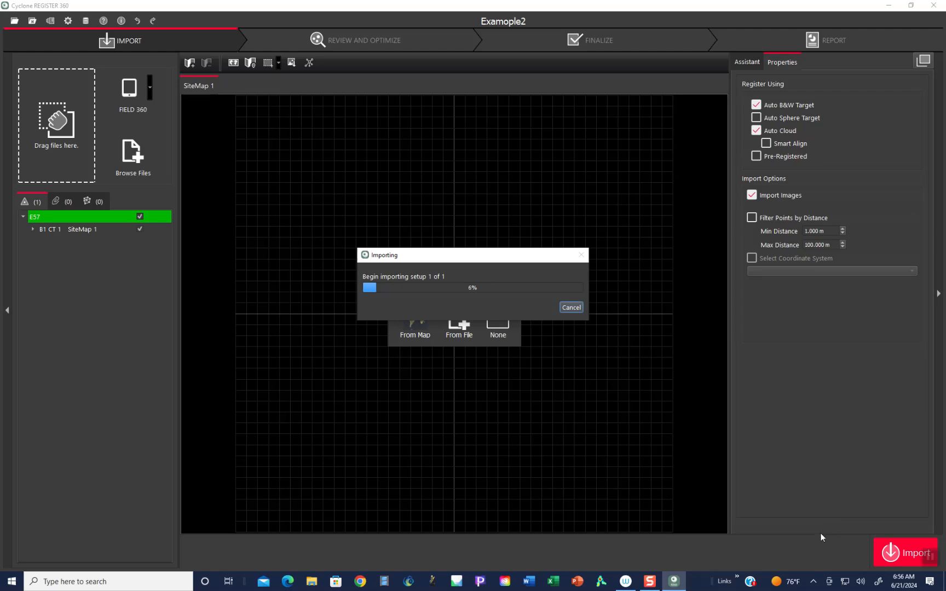
left_click(650, 582)
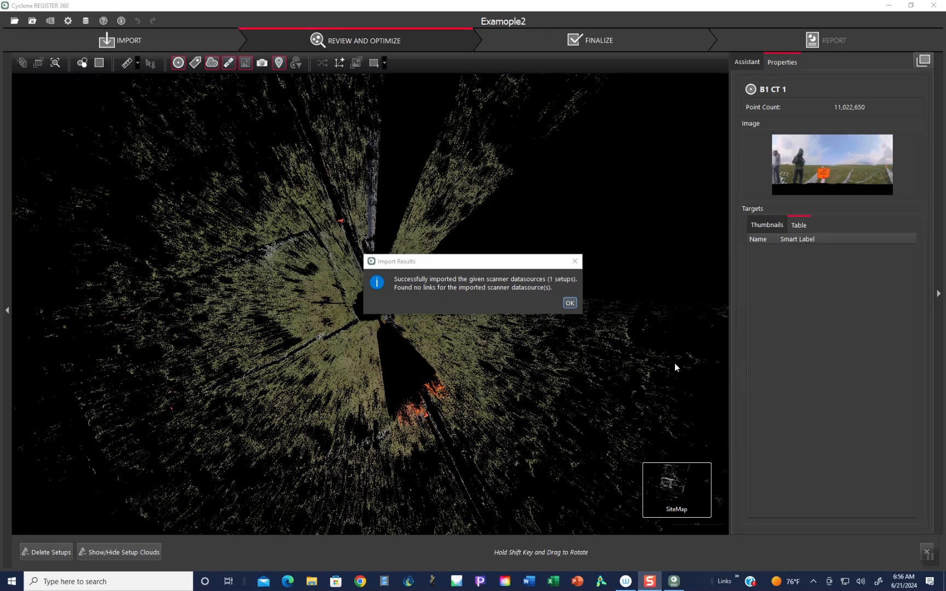
left_click(571, 304)
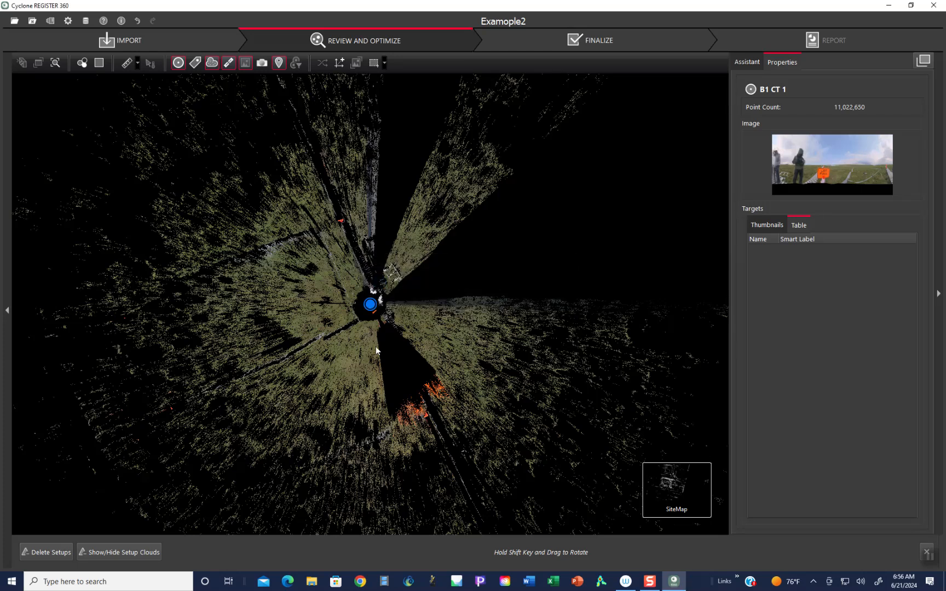
Examine the B1 CT 1 point cloud around the scanner position from several orientations and reveal the project's site map tree
mouse_move(313, 356)
left_mouse_down()
mouse_move(338, 359)
mouse_move(378, 316)
mouse_move(384, 332)
left_mouse_up()
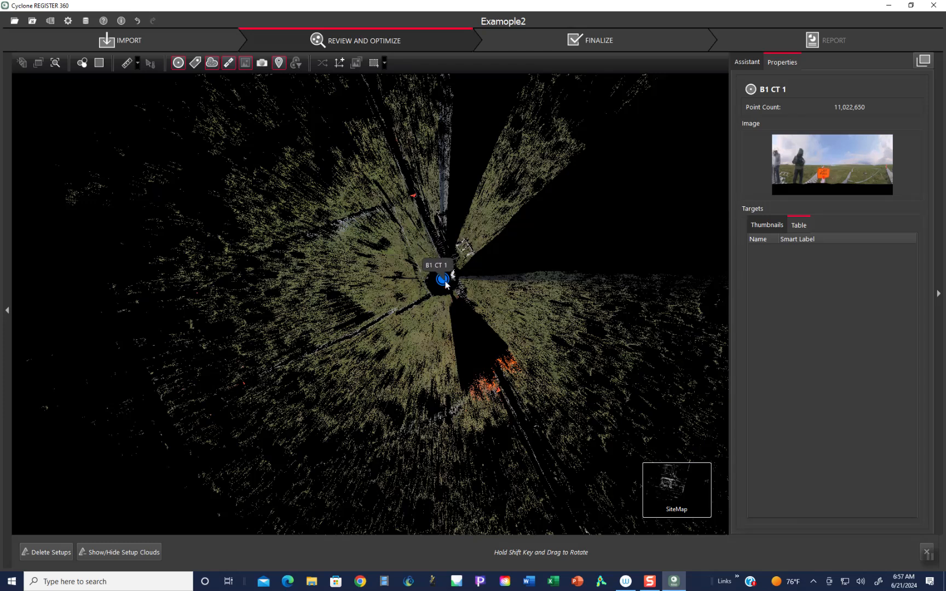
mouse_move(445, 284)
left_mouse_down()
mouse_move(454, 324)
mouse_move(413, 434)
mouse_move(278, 411)
mouse_move(203, 308)
mouse_move(197, 258)
left_mouse_up()
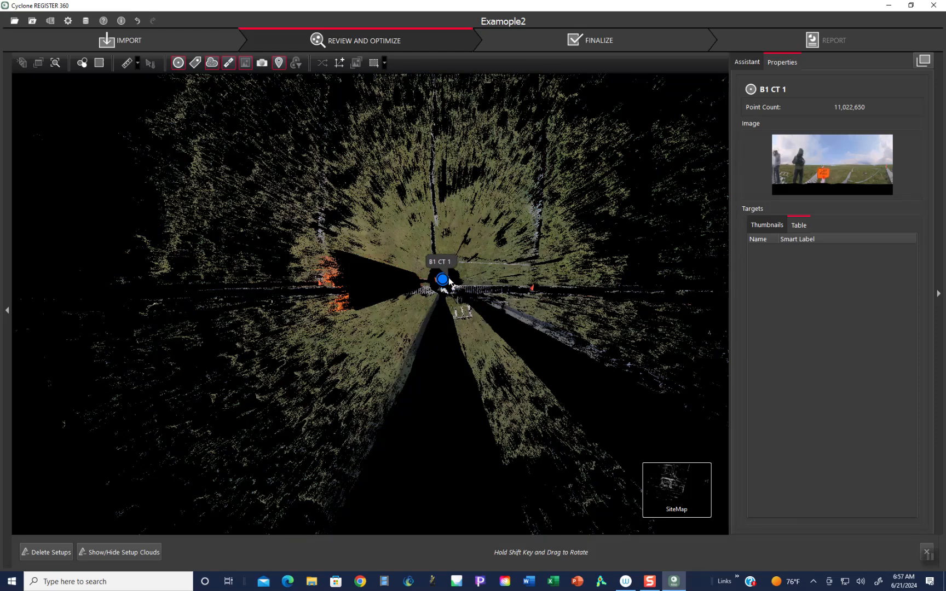
left_click_drag(442, 280, 416, 444)
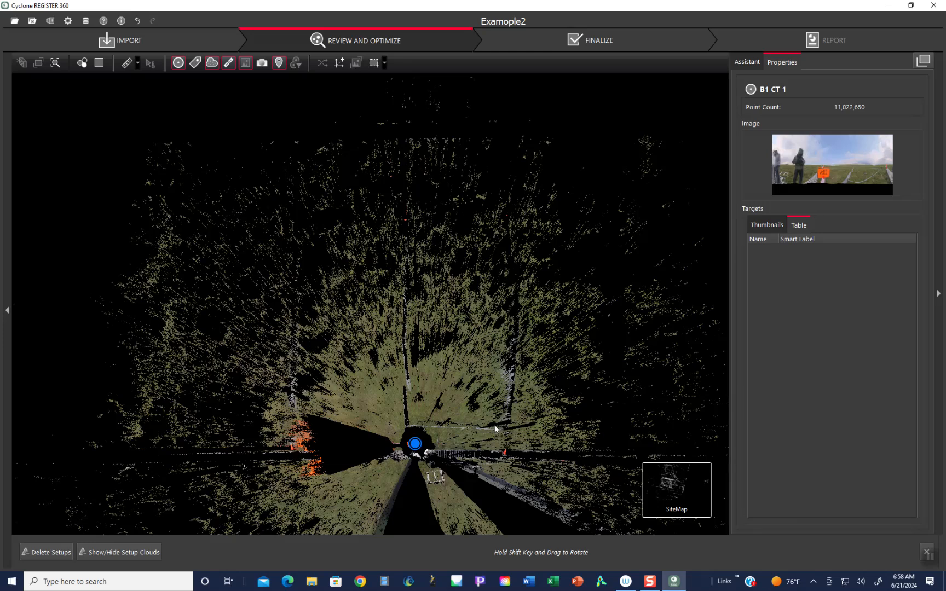
scroll(489, 419, "up", 5)
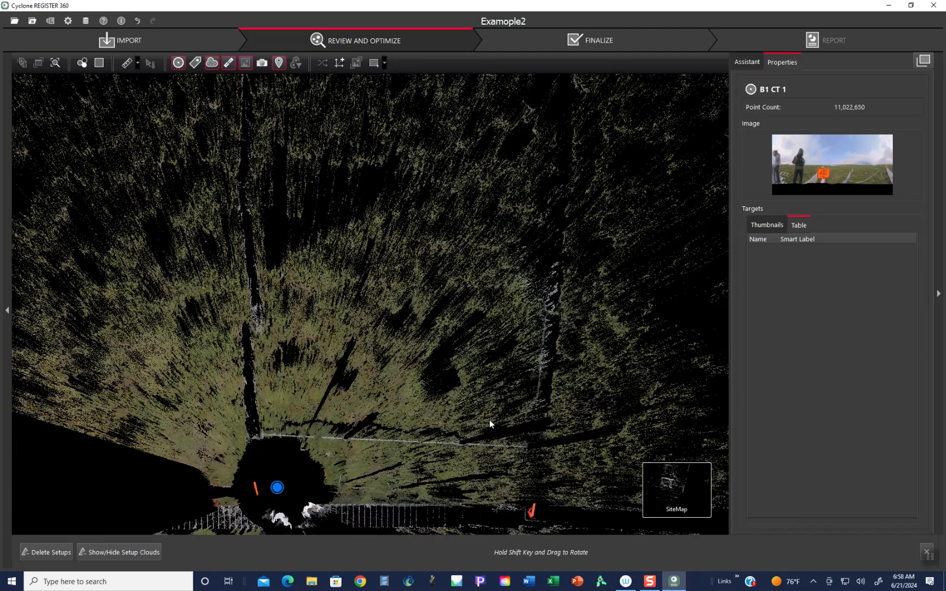
scroll(460, 372, "down", 5)
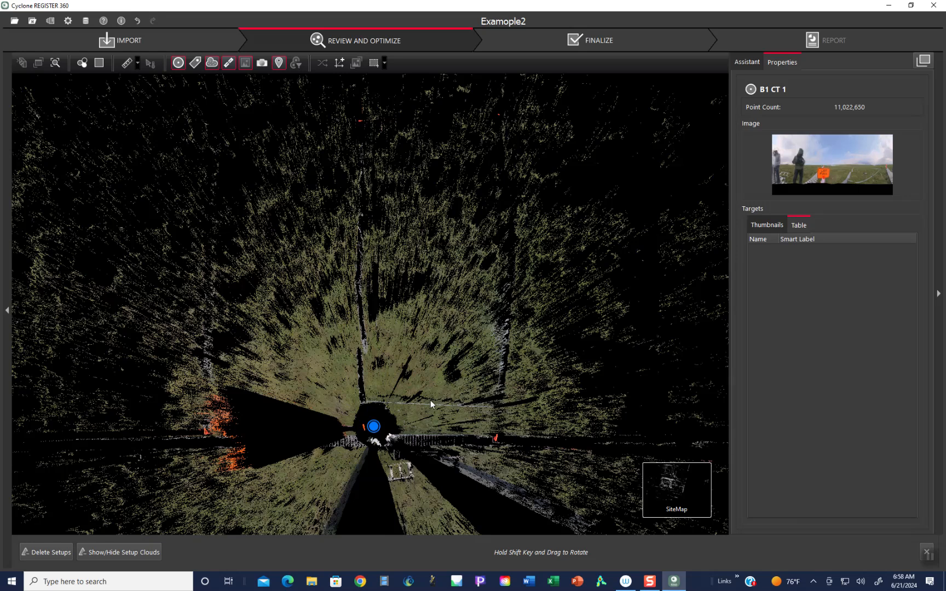
scroll(436, 416, "up", 2)
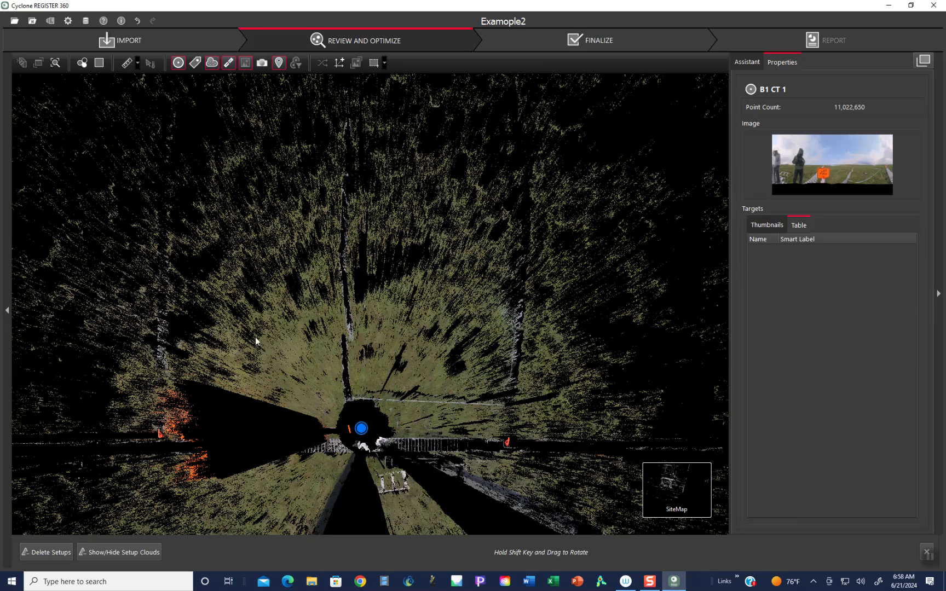
left_click(7, 311)
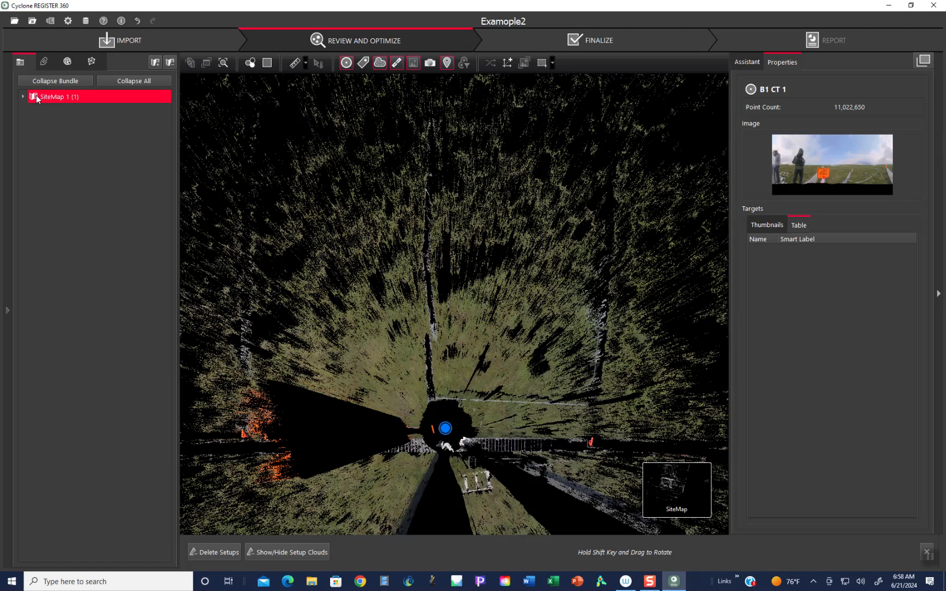
Add the scan file B1 CT 2.e57 from the same folder, import it into SiteMap 1, and close the import results
left_click(128, 43)
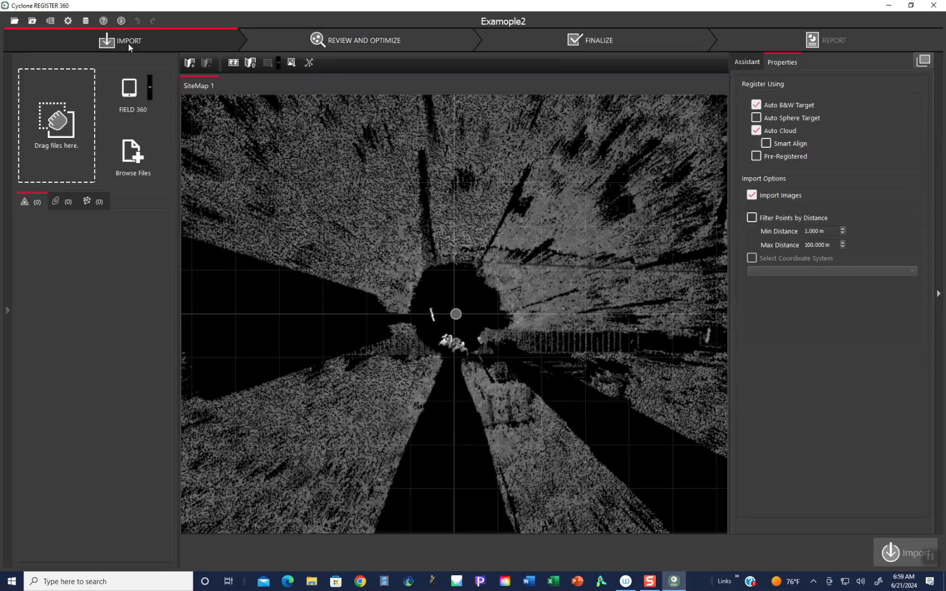
left_click(131, 151)
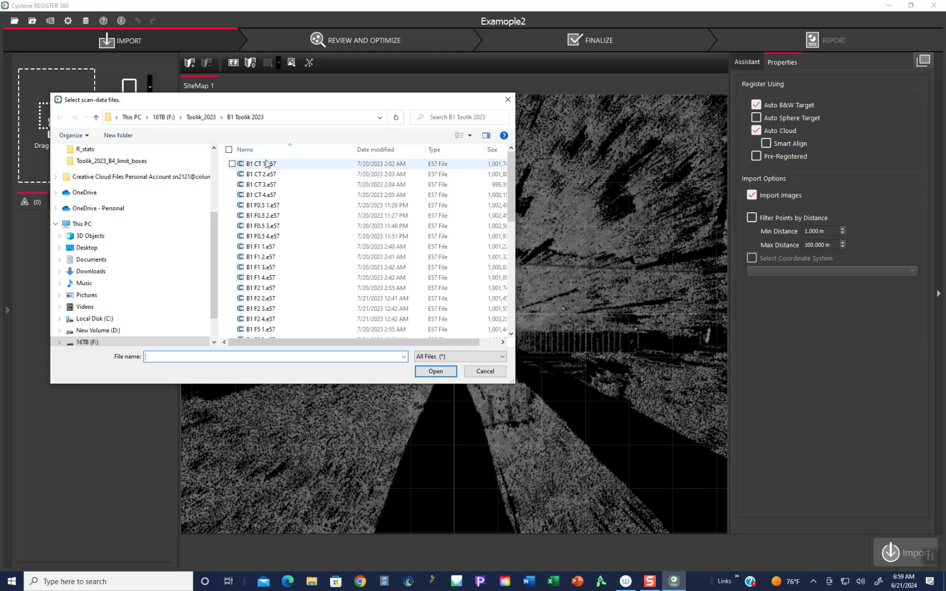
left_click(268, 174)
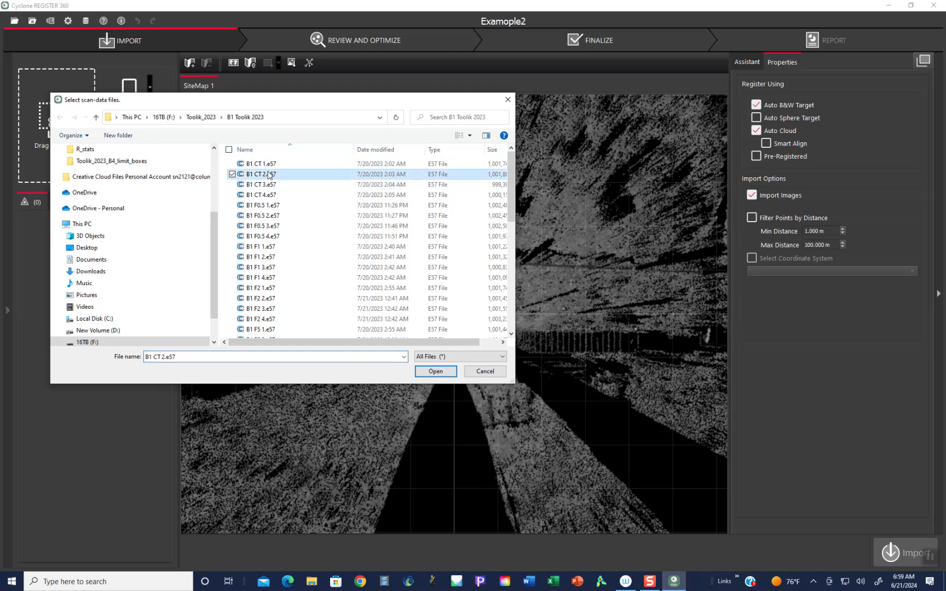
left_click(435, 372)
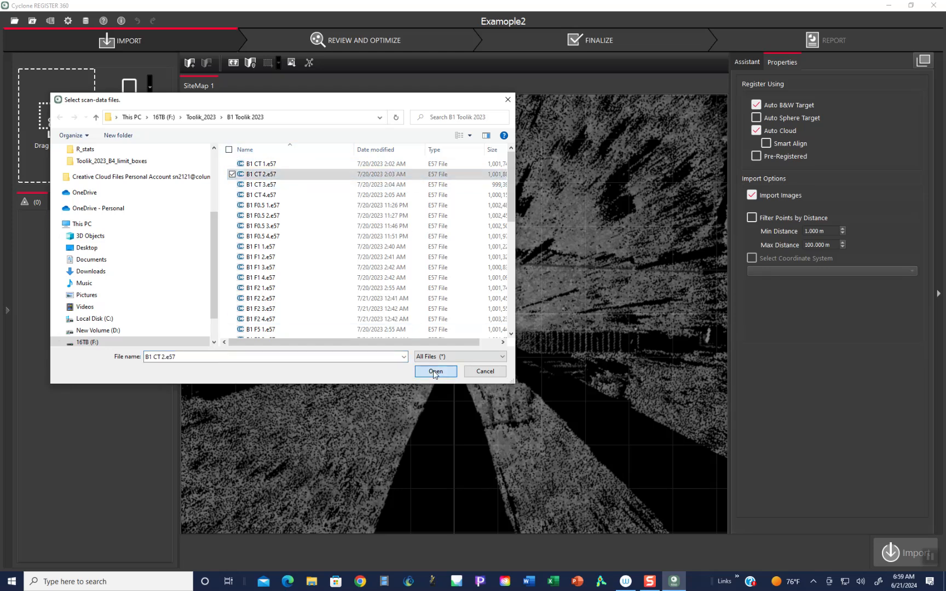
left_click(895, 553)
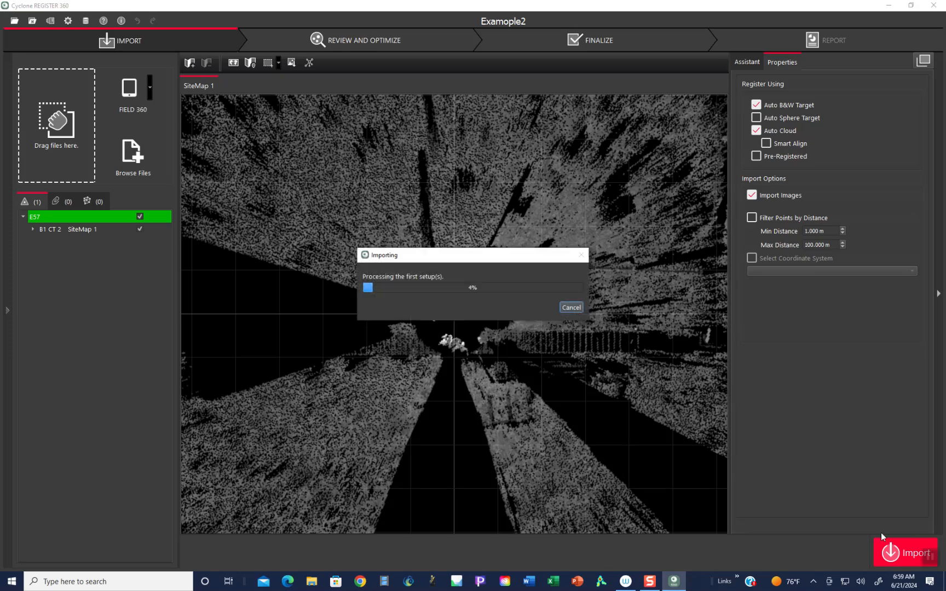
left_click(649, 582)
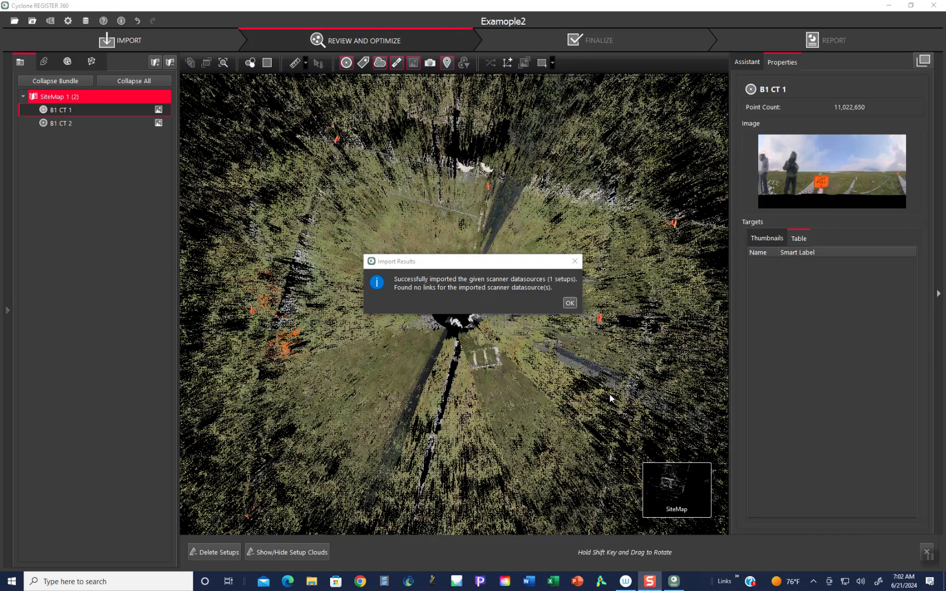
left_click(569, 304)
Move the B1 CT 2 setup away from the overlapping B1 CT 1 setup in the site map
scroll(419, 237, "down", 3)
scroll(420, 239, "down", 5)
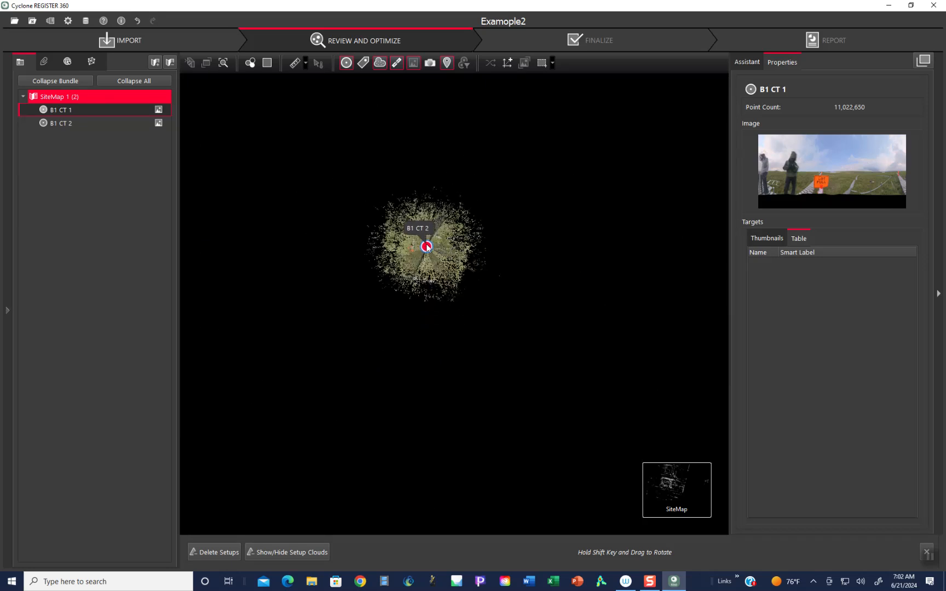
left_click_drag(525, 246, 534, 318)
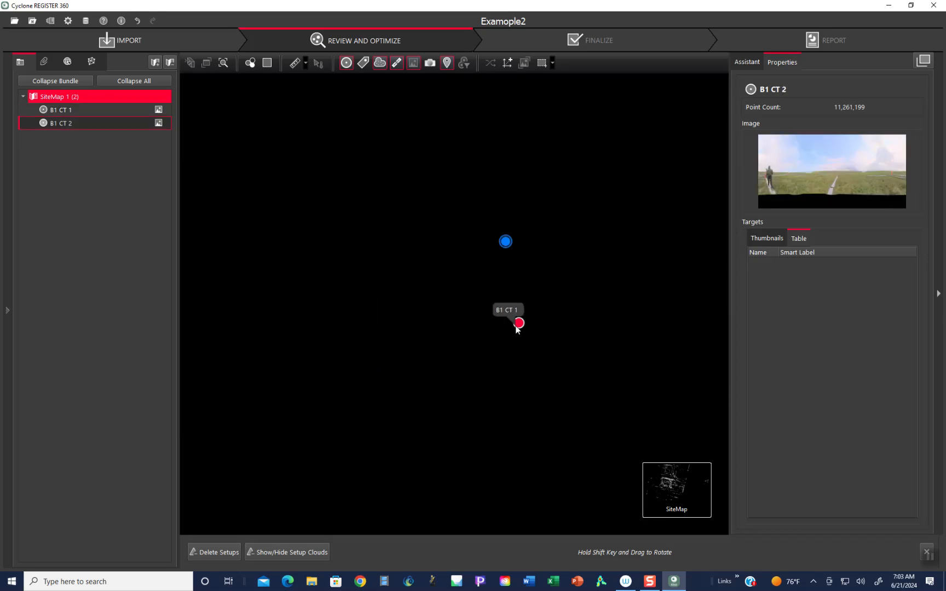
Reposition the B1 CT 1 and B1 CT 2 setups so their clouds sit clear of each other, and hide the project tree
left_click_drag(504, 249, 499, 256)
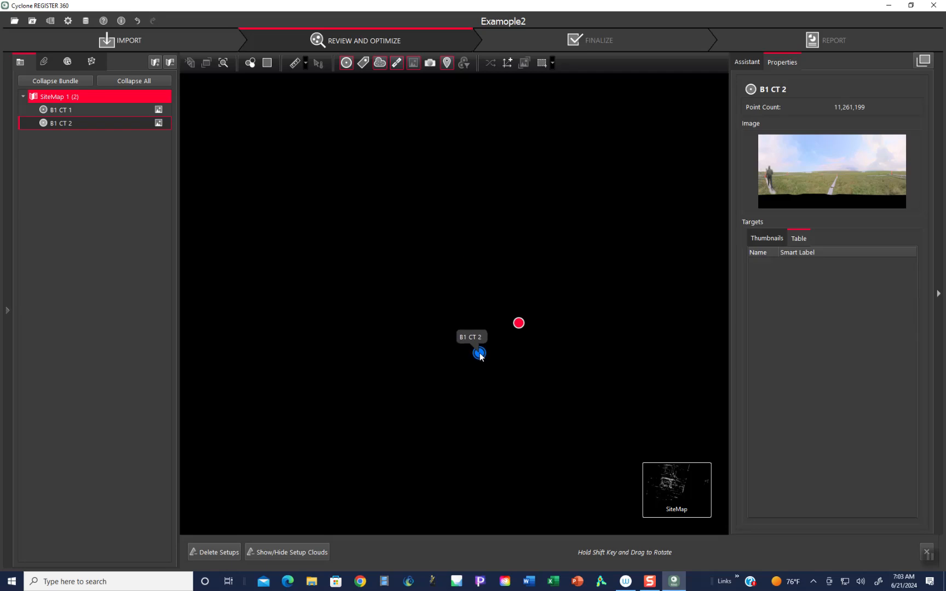
mouse_move(519, 324)
left_mouse_down()
mouse_move(500, 318)
mouse_move(481, 331)
mouse_move(490, 350)
left_mouse_up()
scroll(491, 350, "up", 5)
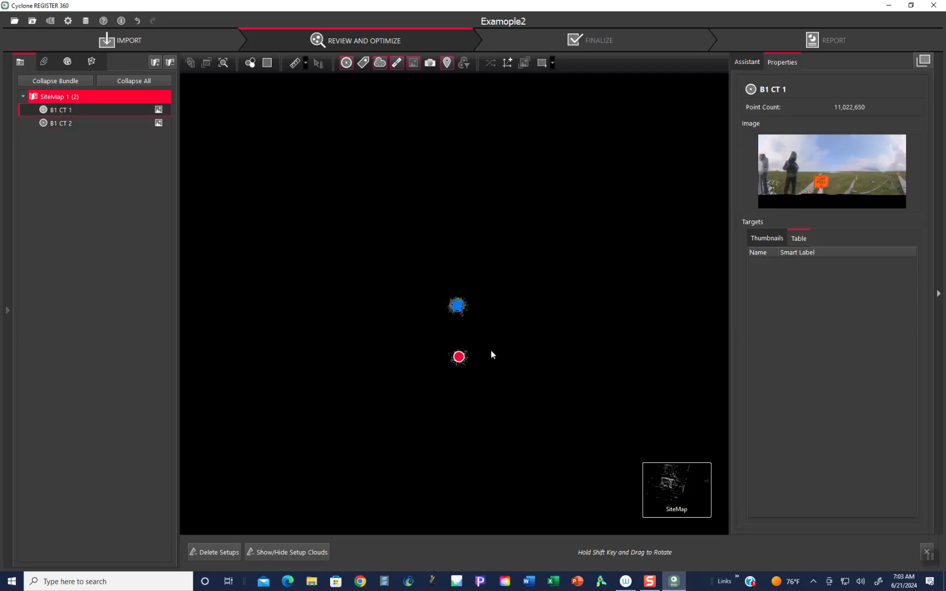
mouse_move(414, 256)
left_mouse_down()
mouse_move(418, 329)
mouse_move(441, 263)
left_mouse_up()
scroll(418, 337, "up", 3)
scroll(418, 337, "up", 5)
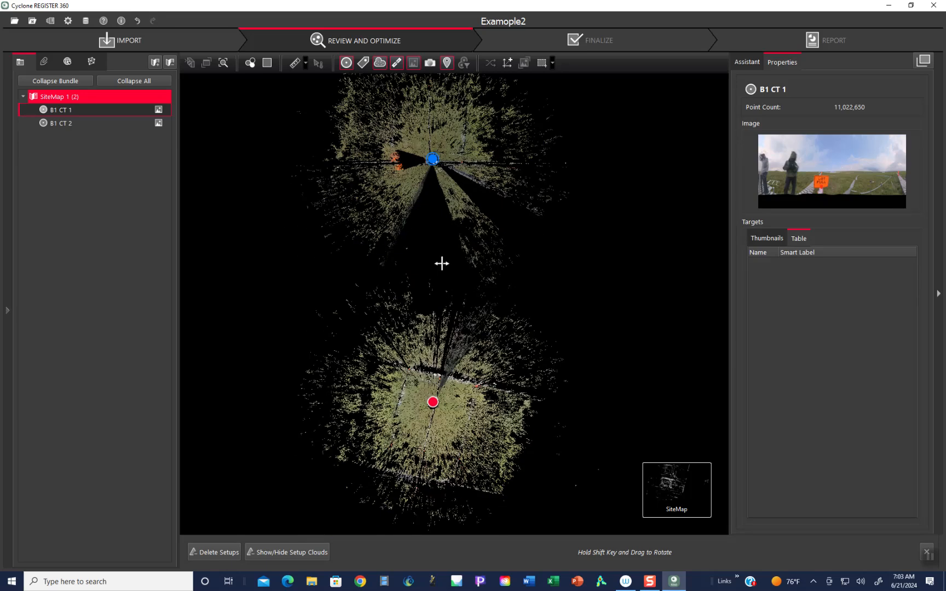
scroll(437, 262, "up", 2)
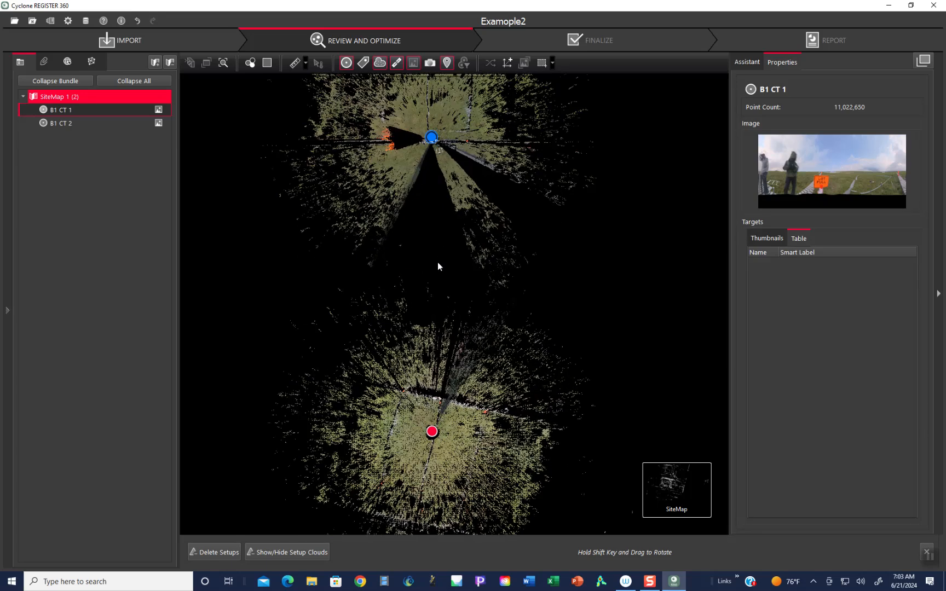
left_click(11, 310)
scroll(251, 281, "down", 3)
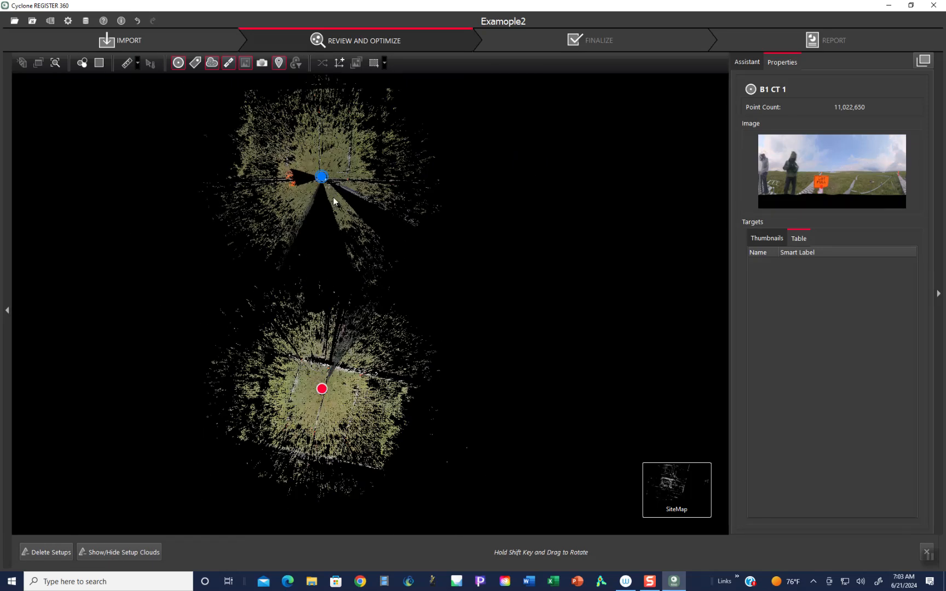
Bring the B1 CT 1 and B1 CT 2 setups together in the site map so their clouds overlap
left_click_drag(321, 176, 351, 427)
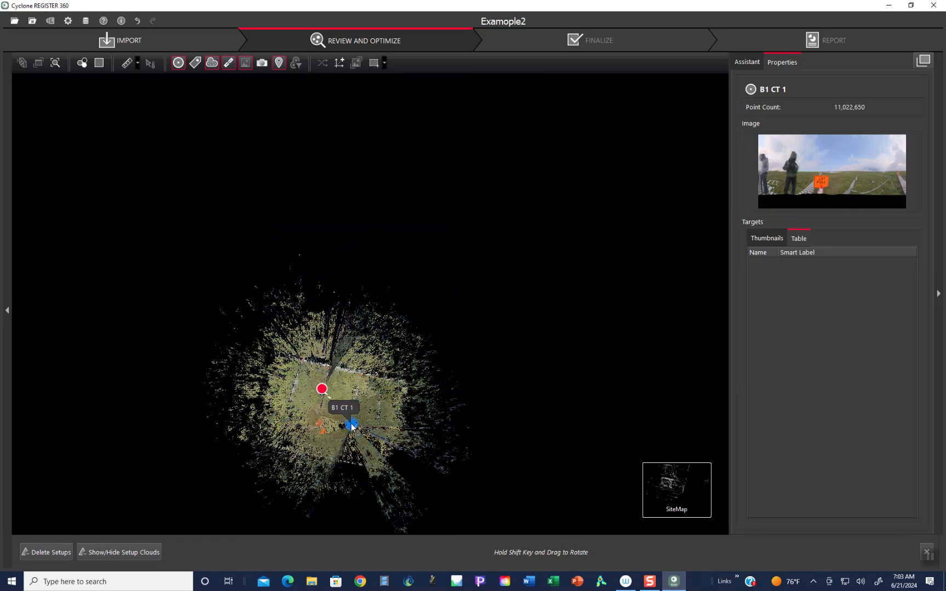
left_click_drag(323, 390, 350, 381)
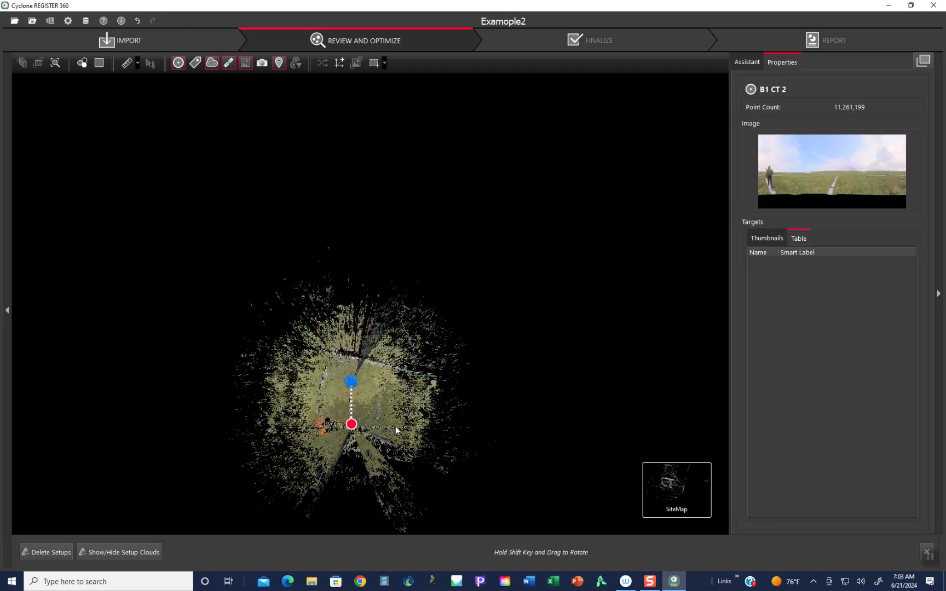
left_click_drag(369, 391, 365, 327)
scroll(364, 330, "up", 2)
scroll(363, 329, "up", 3)
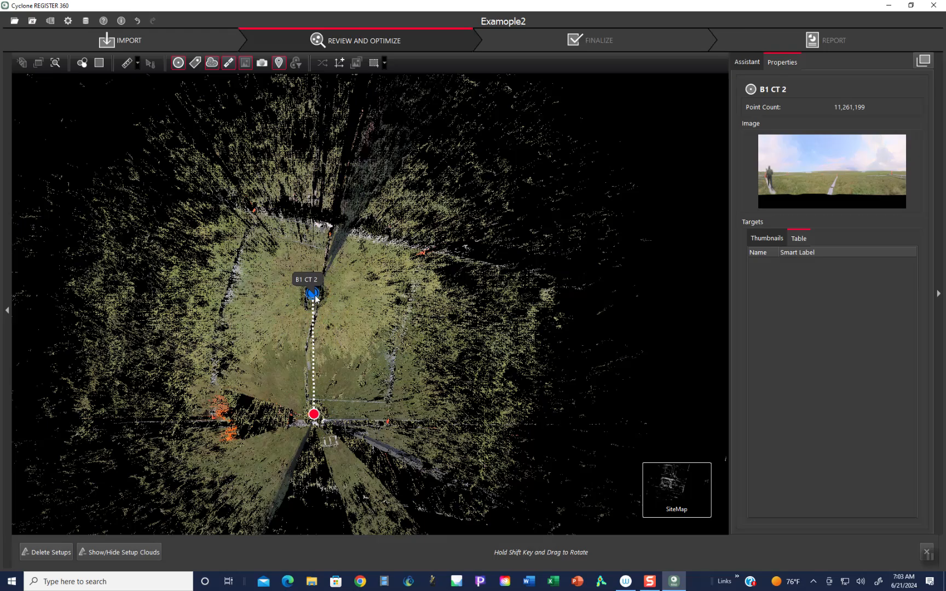
Rotate the B1 CT 2 setup to match B1 CT 1's boardwalk directions and move it closer so the boardwalks overlap
left_click_drag(315, 297, 205, 312)
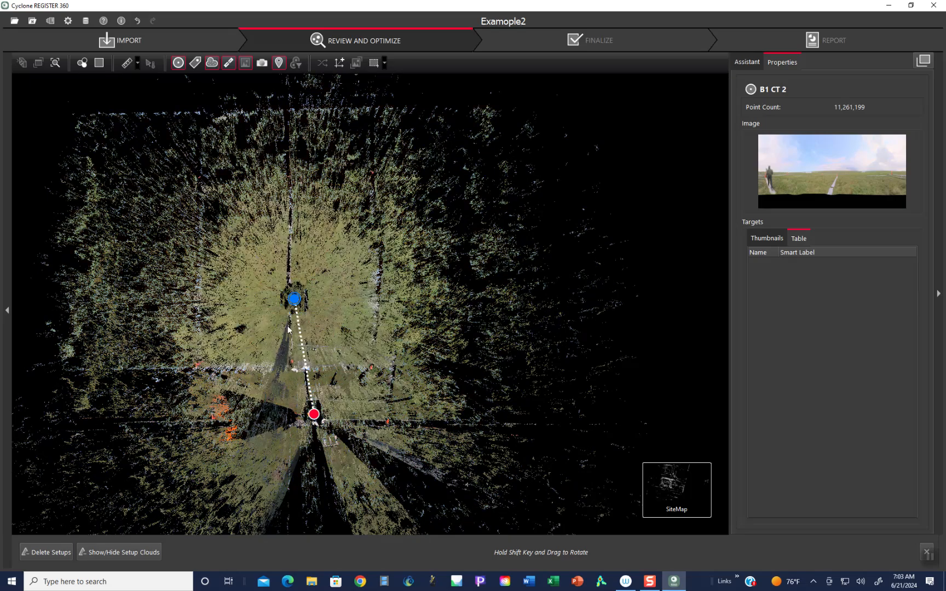
mouse_move(295, 299)
left_mouse_down()
mouse_move(311, 334)
mouse_move(307, 315)
left_mouse_up()
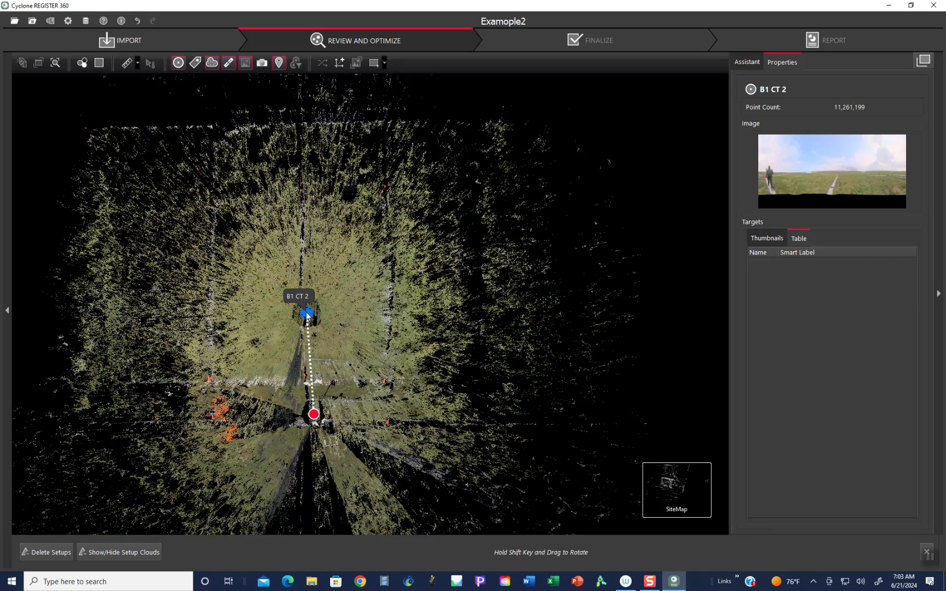
left_click_drag(314, 320, 311, 352)
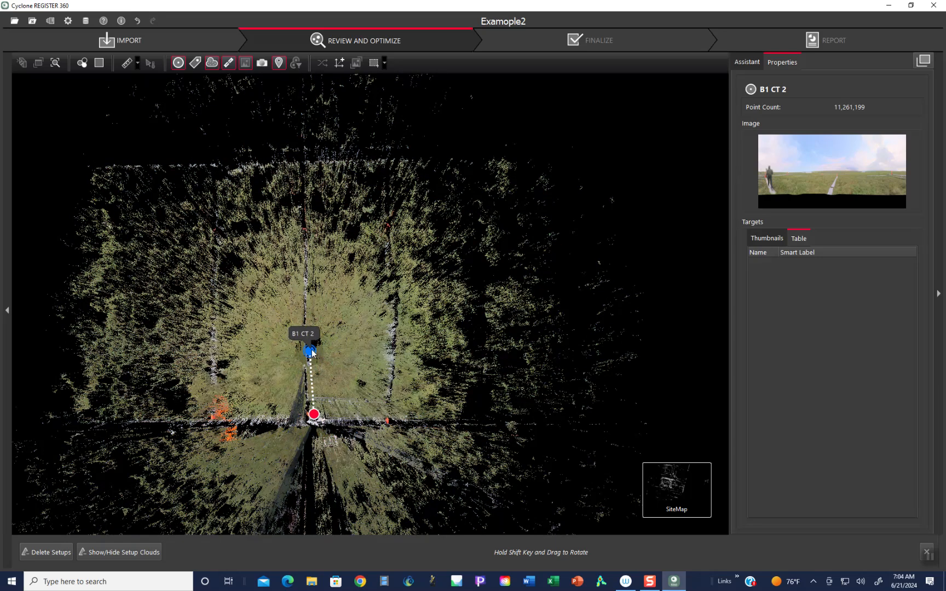
Fine-tune the B1 CT 2 setup so the thin straight line near the boardwalk junction coincides in both clouds
scroll(336, 377, "up", 5)
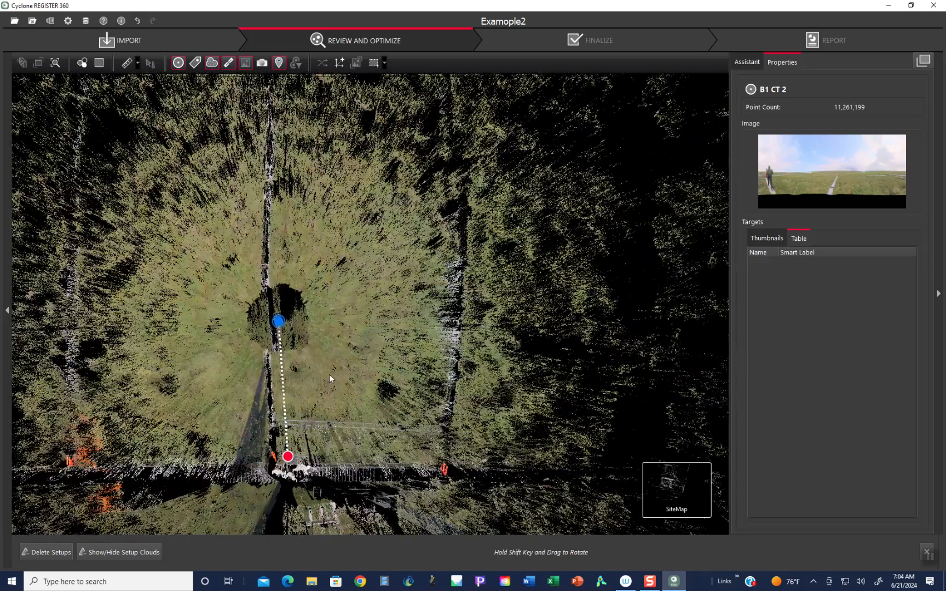
scroll(398, 311, "up", 1)
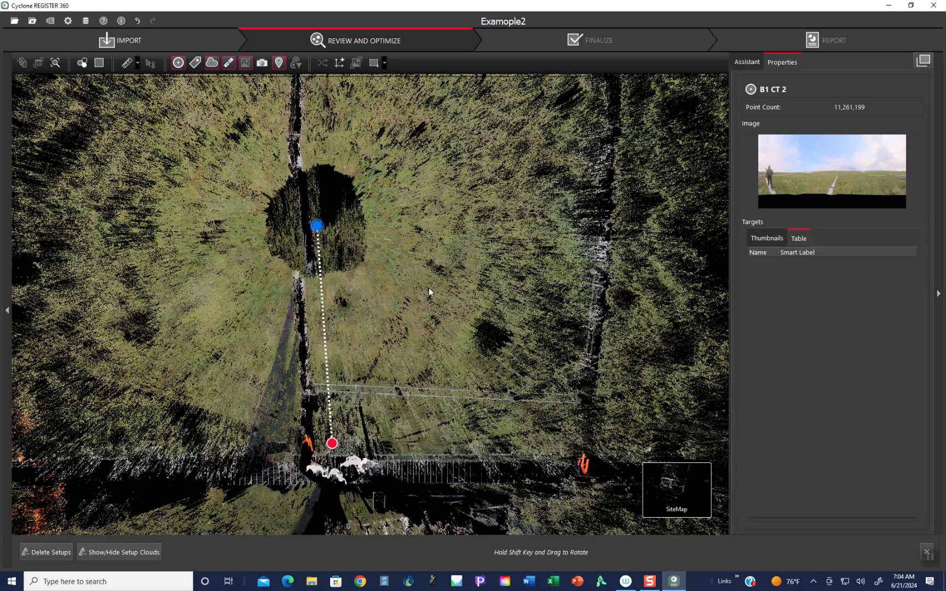
left_click_drag(432, 287, 432, 280)
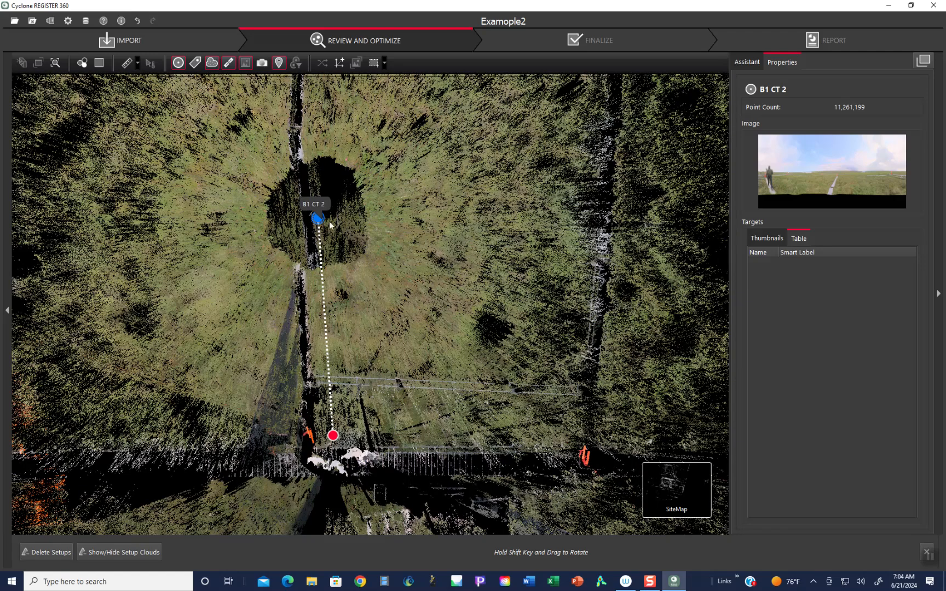
mouse_move(422, 239)
left_mouse_down()
mouse_move(423, 256)
mouse_move(430, 225)
left_mouse_up()
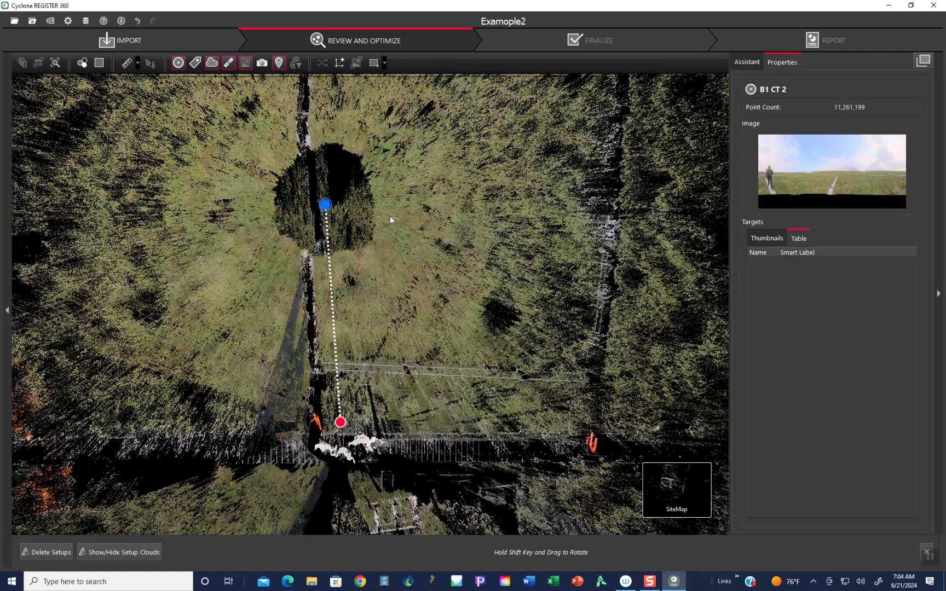
left_click(327, 206)
left_click_drag(328, 207, 328, 212)
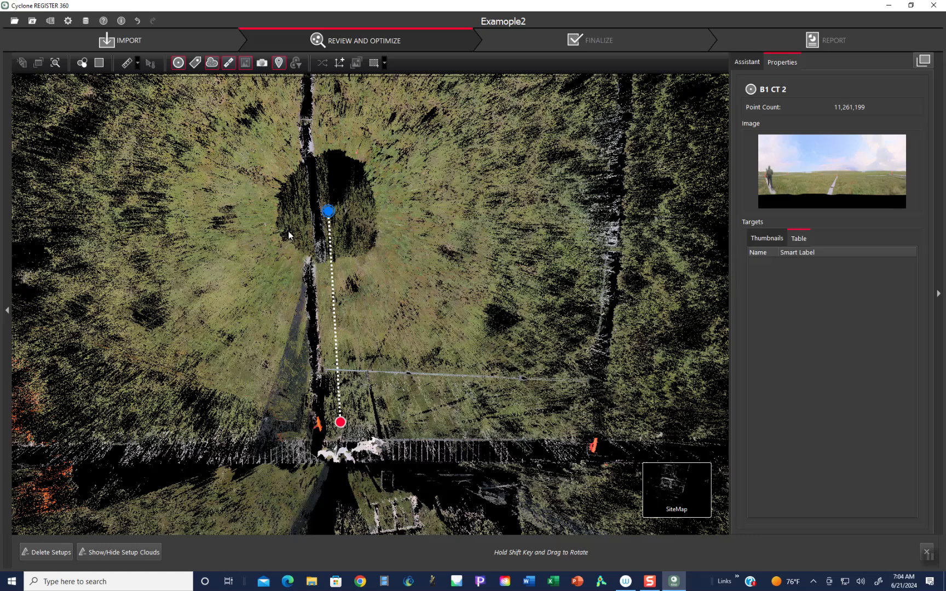
Open B1 CT 1 and B1 CT 2 together in Visual Alignment and roughly match the clouds at the boardwalk junction in the top view
left_click(340, 423)
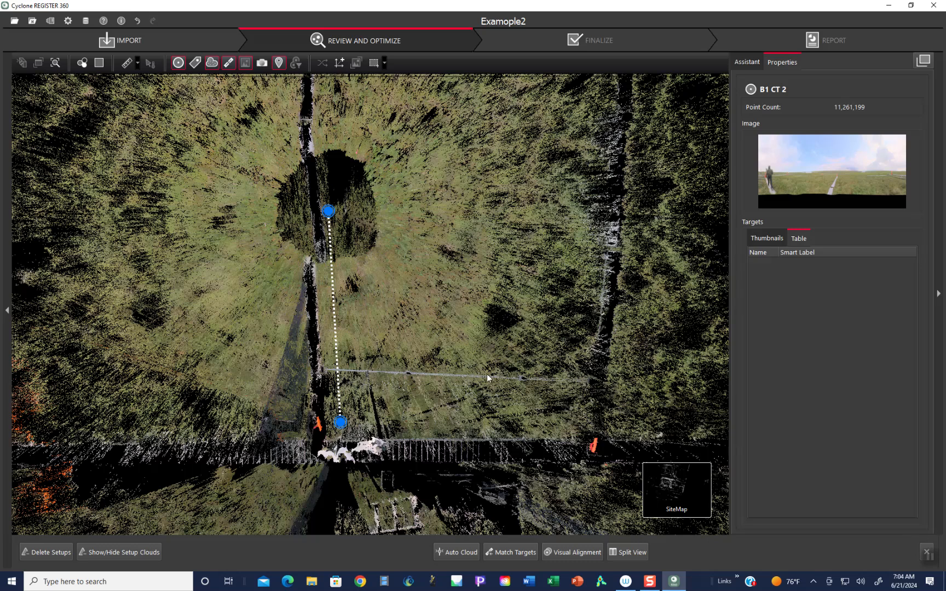
left_click(573, 554)
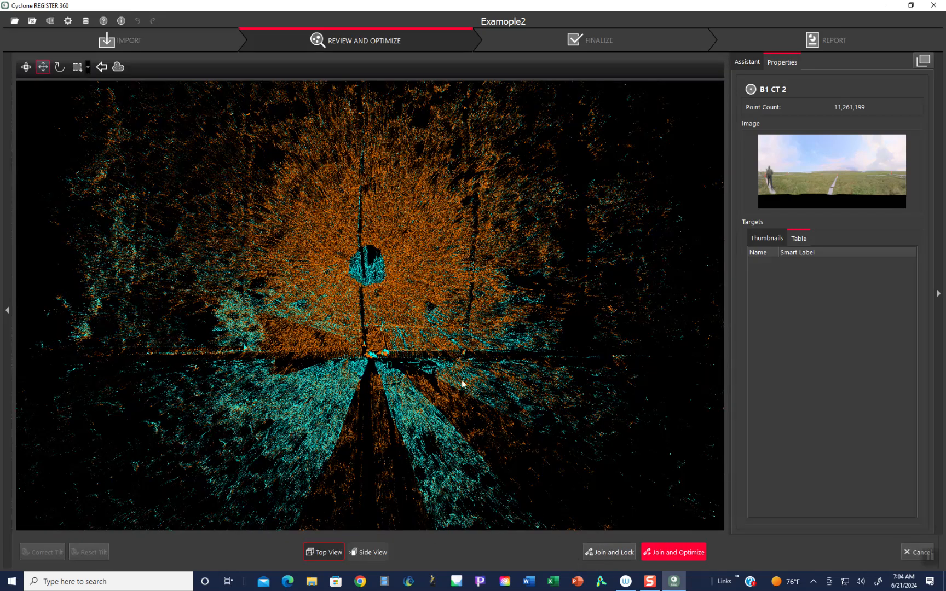
left_click_drag(454, 403, 473, 395)
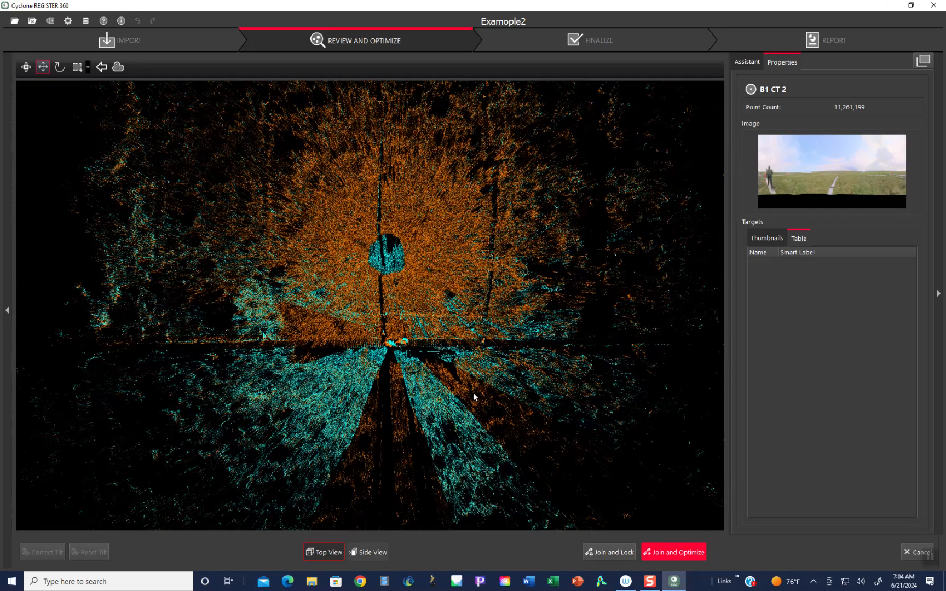
scroll(457, 391, "up", 3)
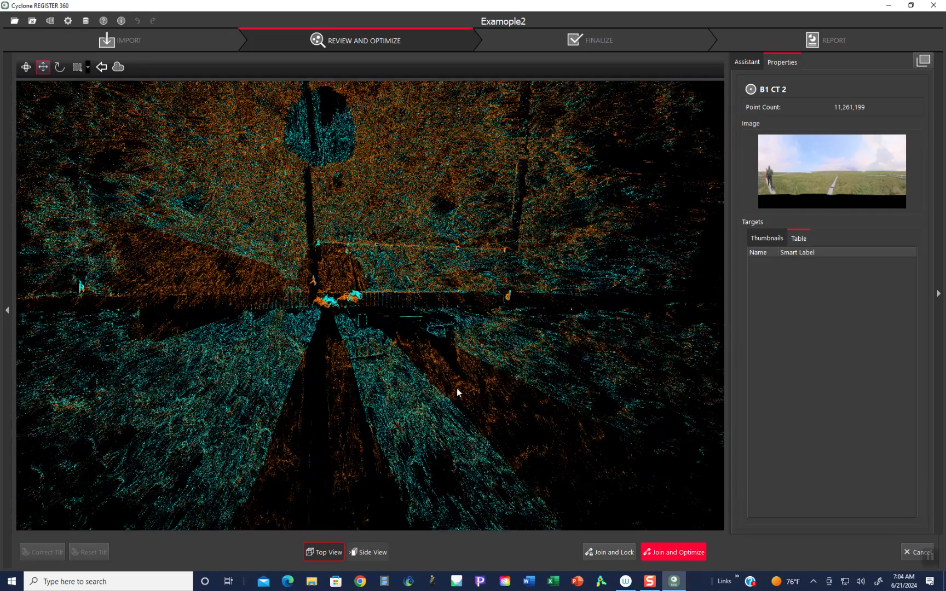
left_click_drag(414, 352, 418, 394)
scroll(418, 394, "up", 2)
mouse_move(348, 245)
left_mouse_down()
mouse_move(355, 251)
mouse_move(348, 243)
left_mouse_up()
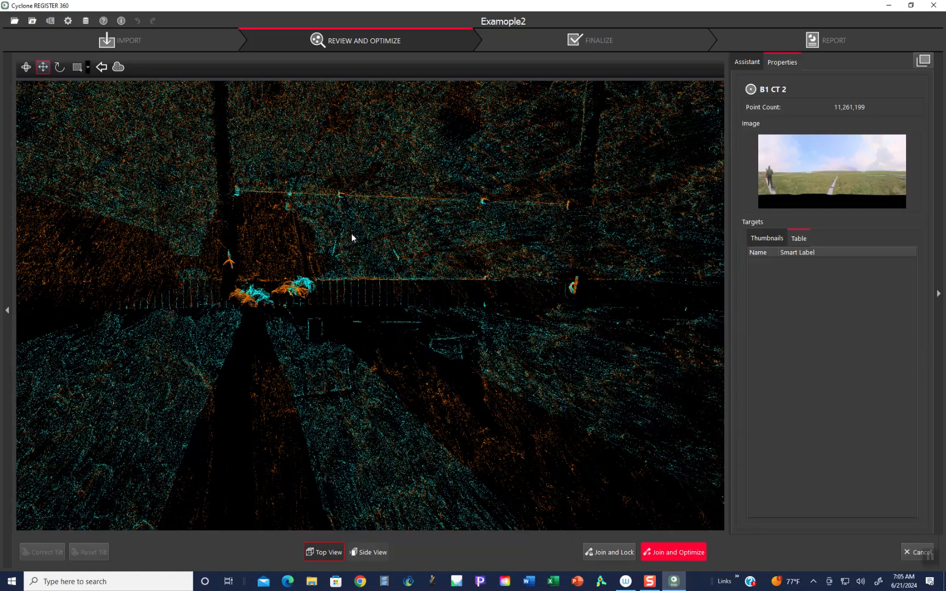
Nudge the cyan cloud in the top view to match the orange cloud along the straight line and boardwalk edge
middle_click_drag(364, 204, 365, 291)
scroll(364, 291, "up", 3)
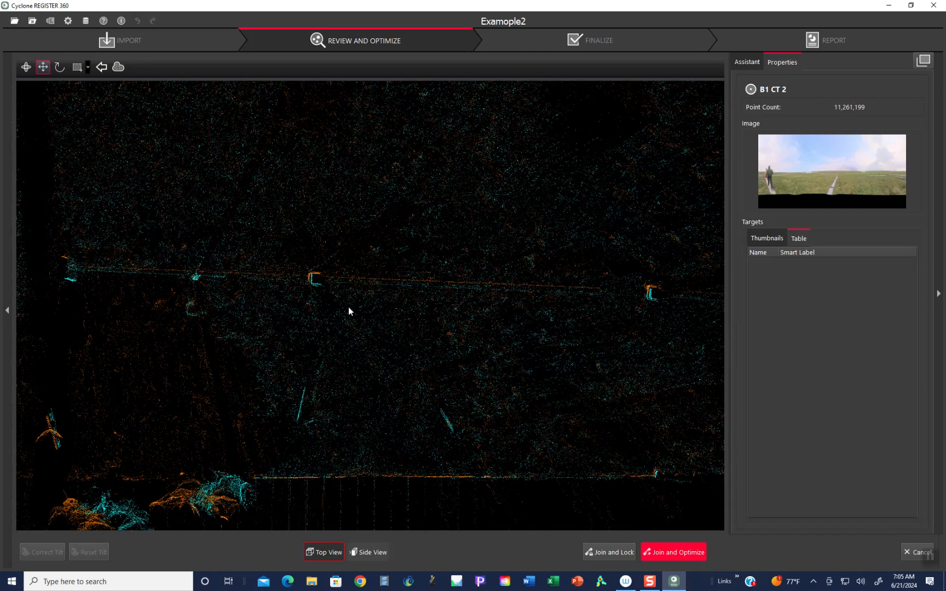
left_click_drag(344, 301, 347, 303)
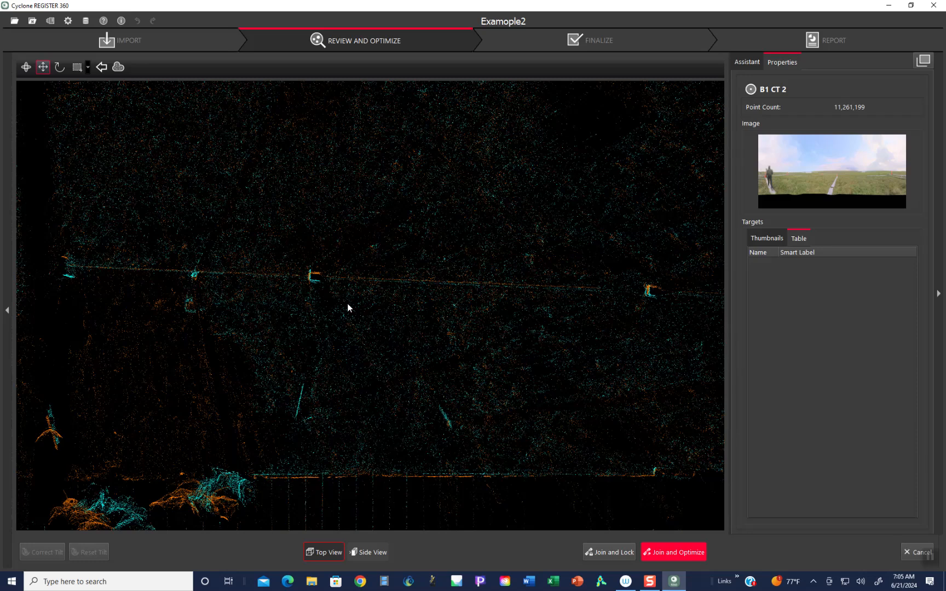
left_click_drag(347, 303, 348, 305)
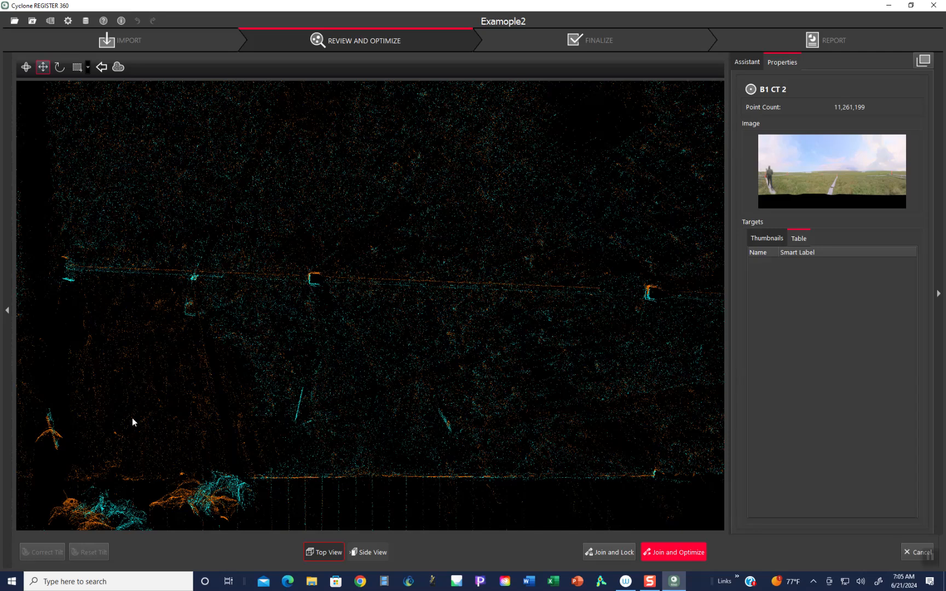
Try adjusting the rotation between the two overlapping clouds in the top view, using the boardwalk junction as reference
scroll(132, 416, "down", 3)
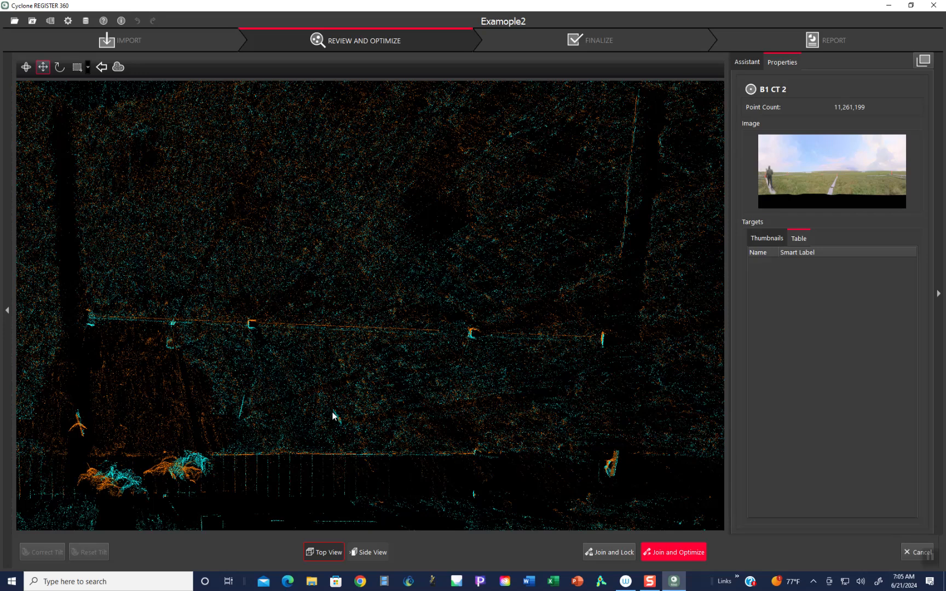
scroll(389, 346, "down", 5)
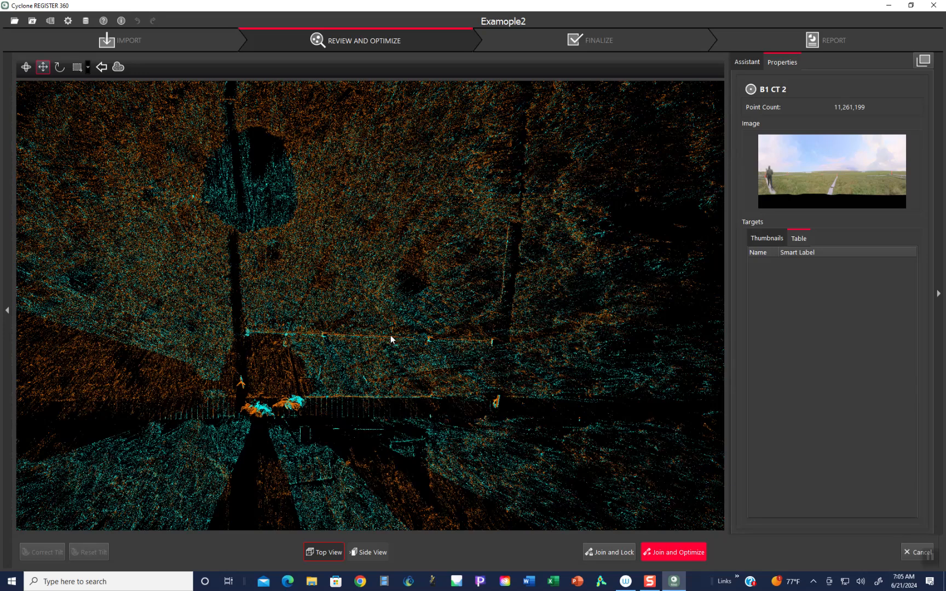
scroll(390, 335, "down", 1)
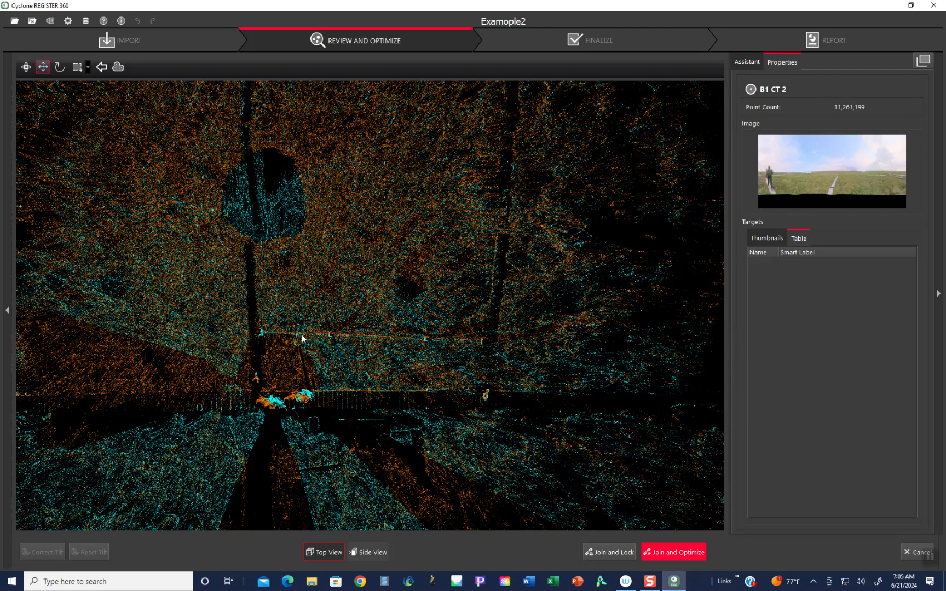
left_click(59, 68)
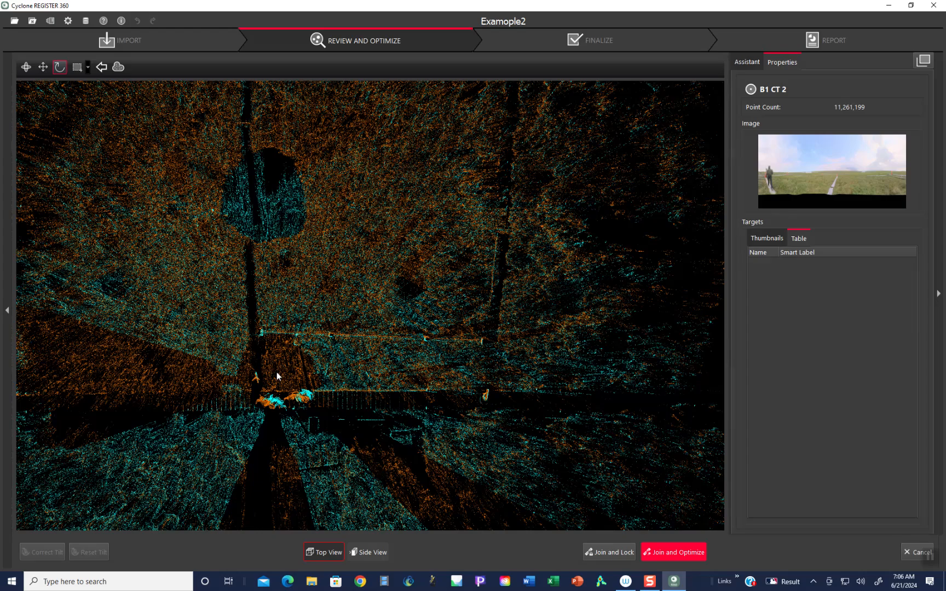
left_click_drag(276, 372, 331, 97)
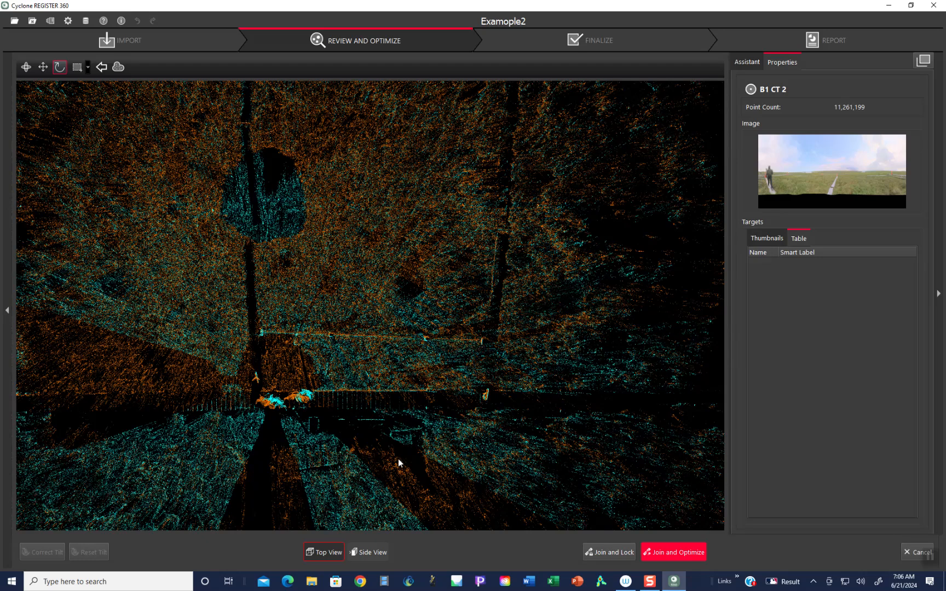
Show the alignment in the side view and orbit it until the ground surfaces are seen edge-on
left_click(375, 555)
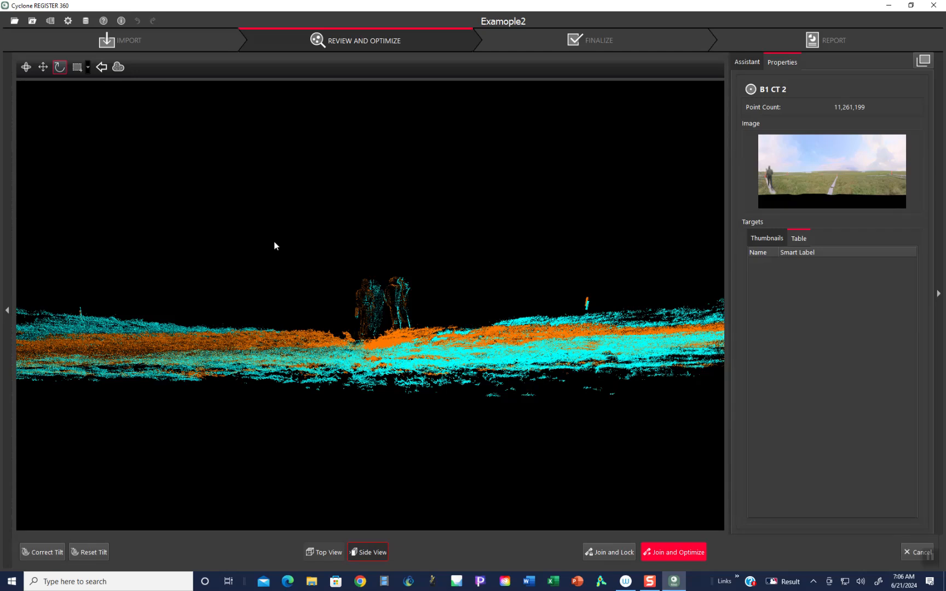
left_click(26, 68)
left_click_drag(404, 340, 404, 343)
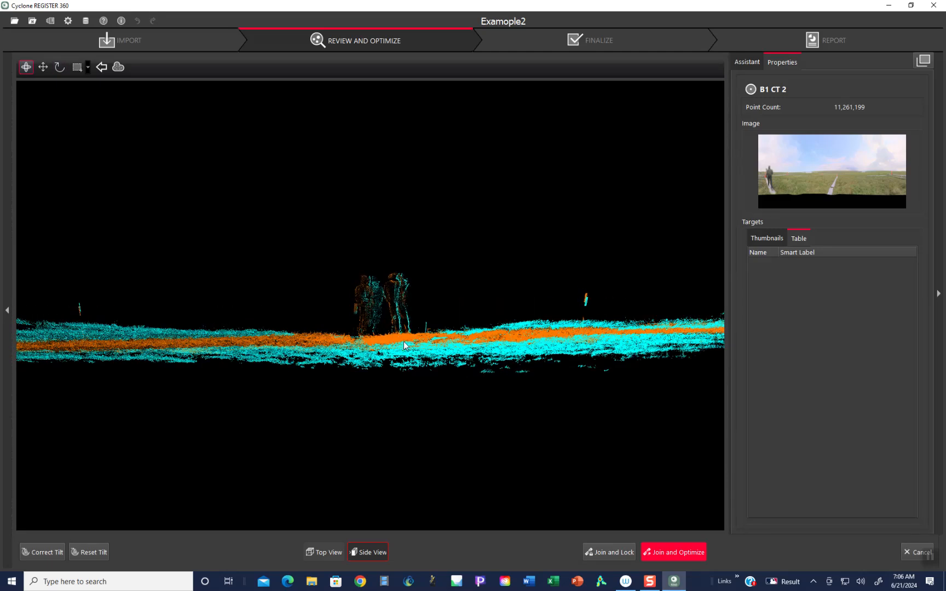
Fence the standing people above the boardwalk junction with a polygonal selection in the side view and delete the points inside it
left_click(88, 69)
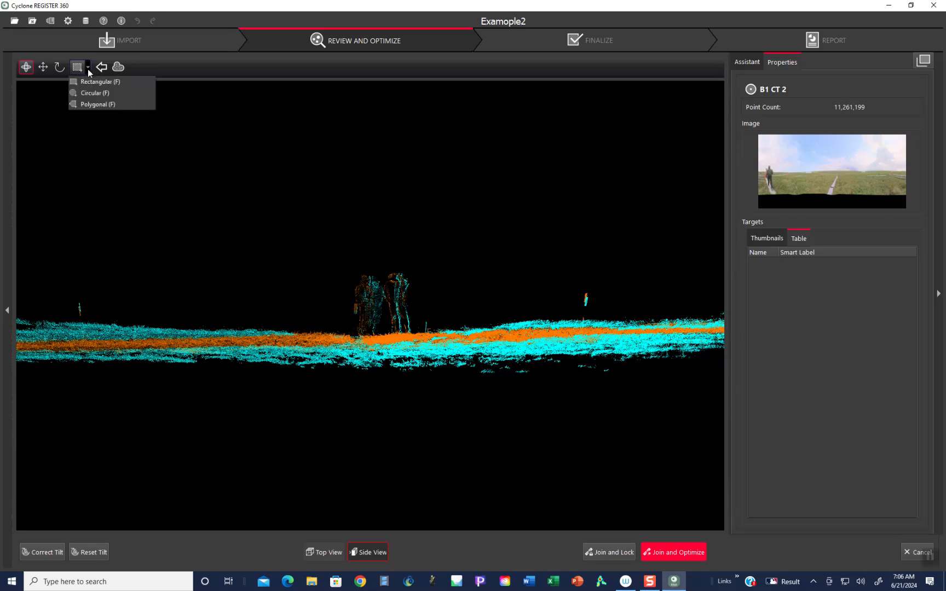
left_click(90, 104)
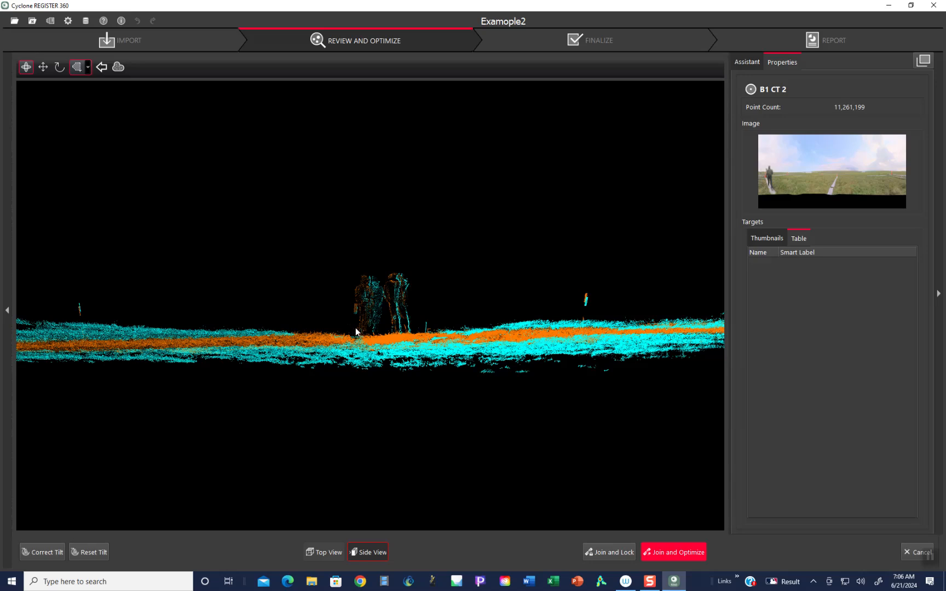
left_click(423, 271)
left_click(425, 282)
left_click(425, 293)
left_click(418, 303)
left_click(418, 313)
left_click(414, 324)
left_click(383, 328)
left_click(373, 328)
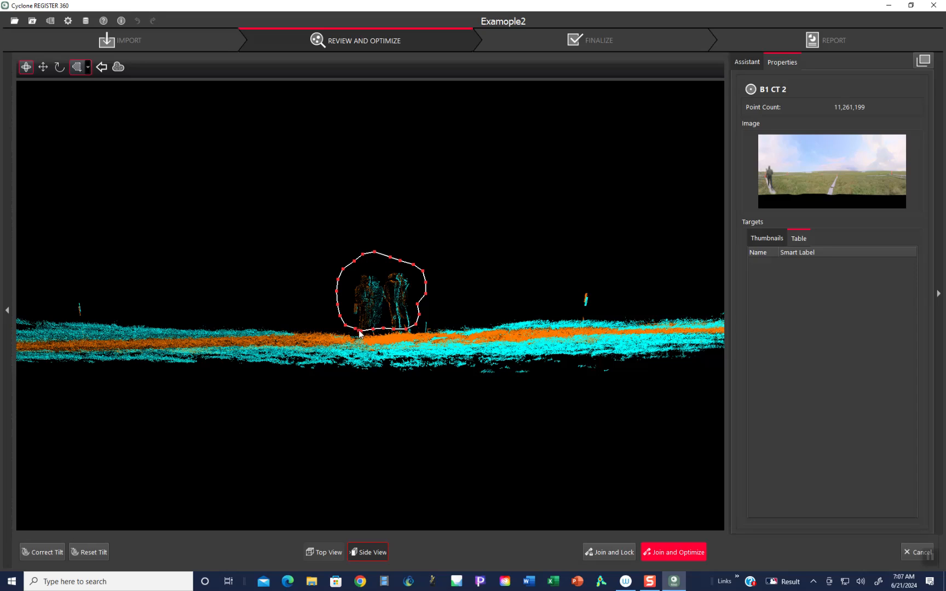
left_click(356, 329)
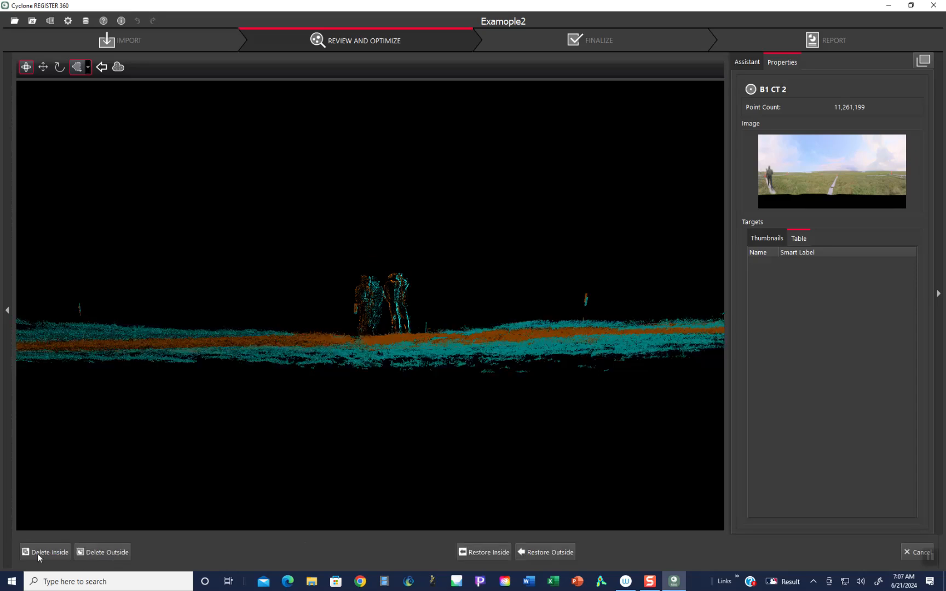
left_click(38, 551)
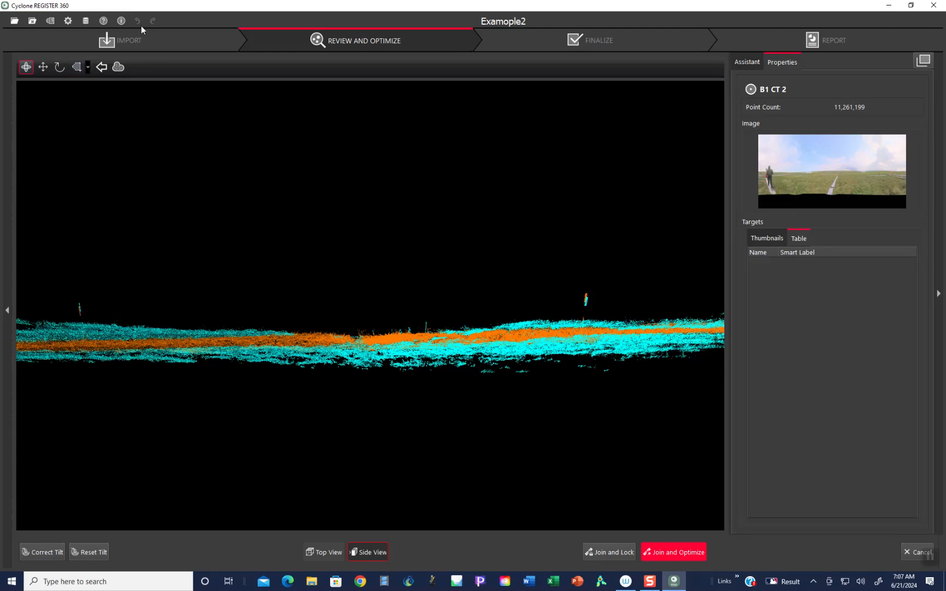
Nudge the cyan cloud vertically in the side view to match the orange ground, and hide the scan properties to enlarge the view
left_click(50, 72)
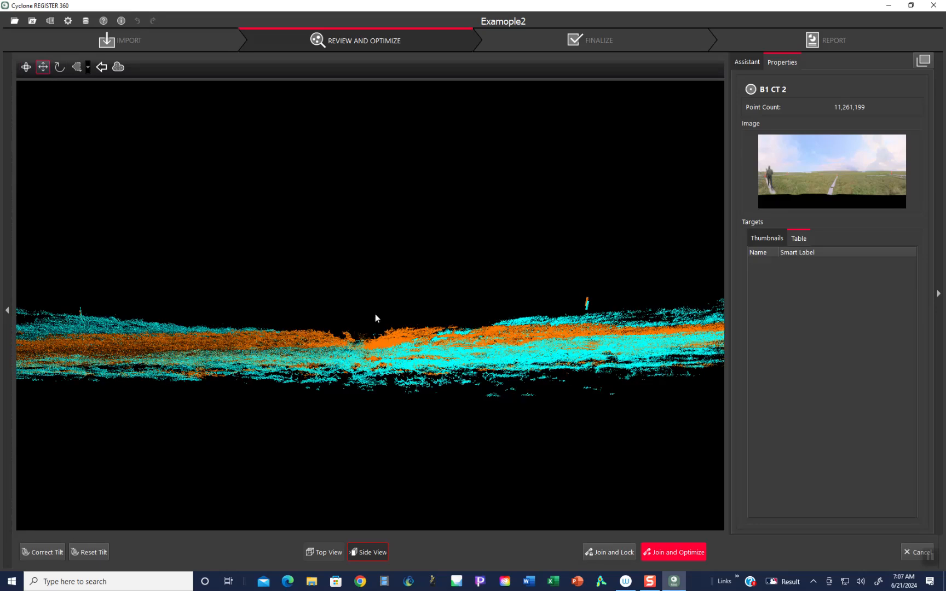
left_click_drag(389, 345, 385, 344)
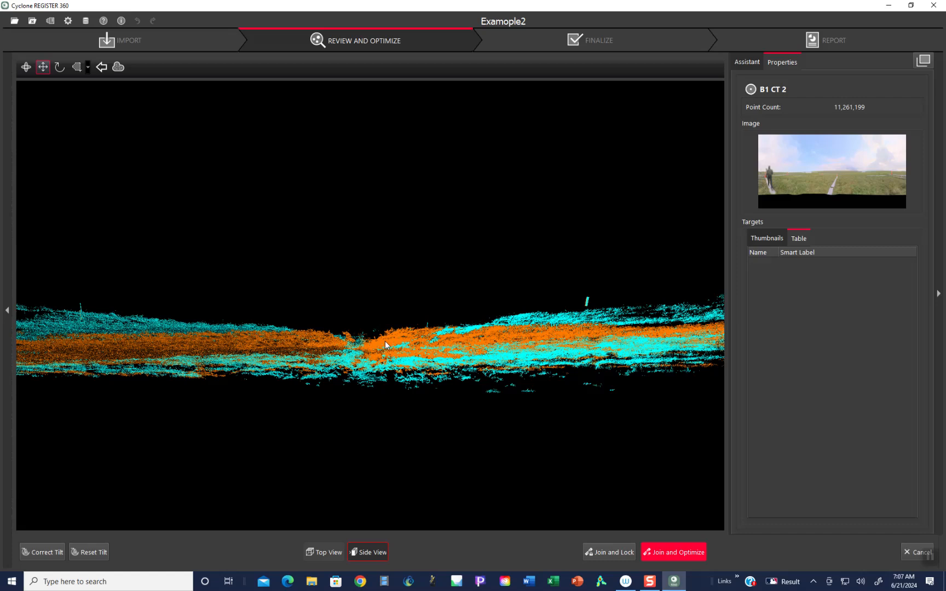
scroll(370, 310, "down", 5)
scroll(370, 307, "down", 1)
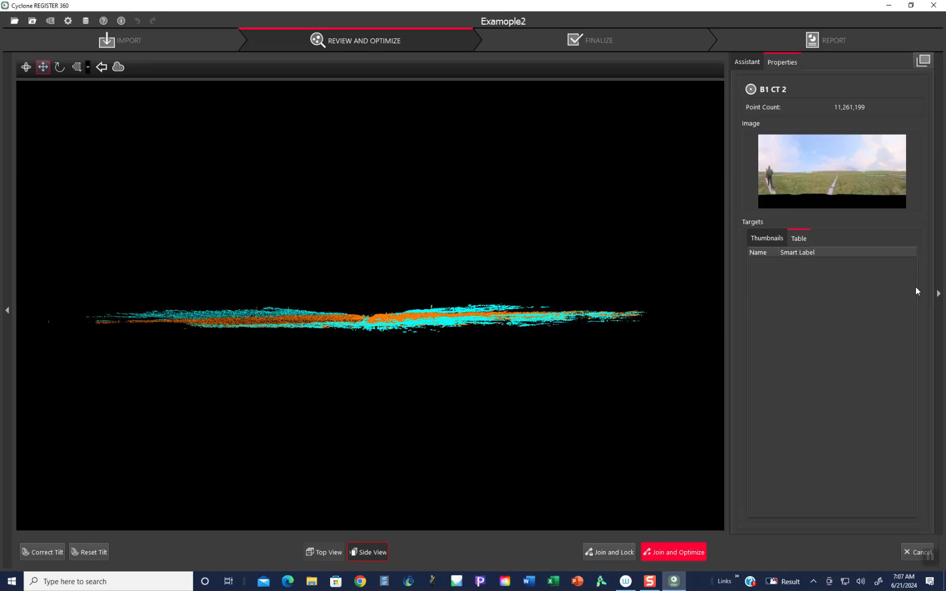
left_click(938, 294)
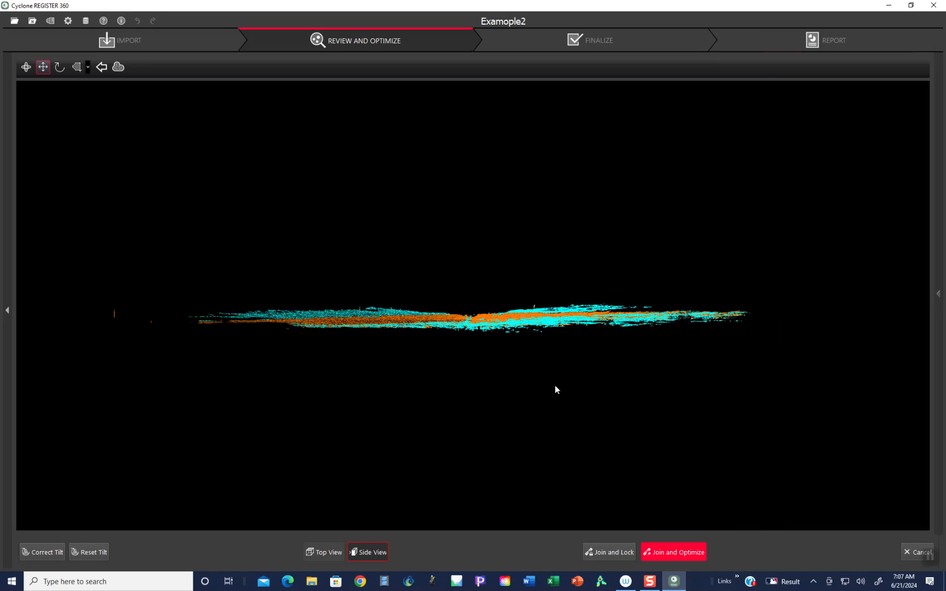
scroll(554, 388, "up", 2)
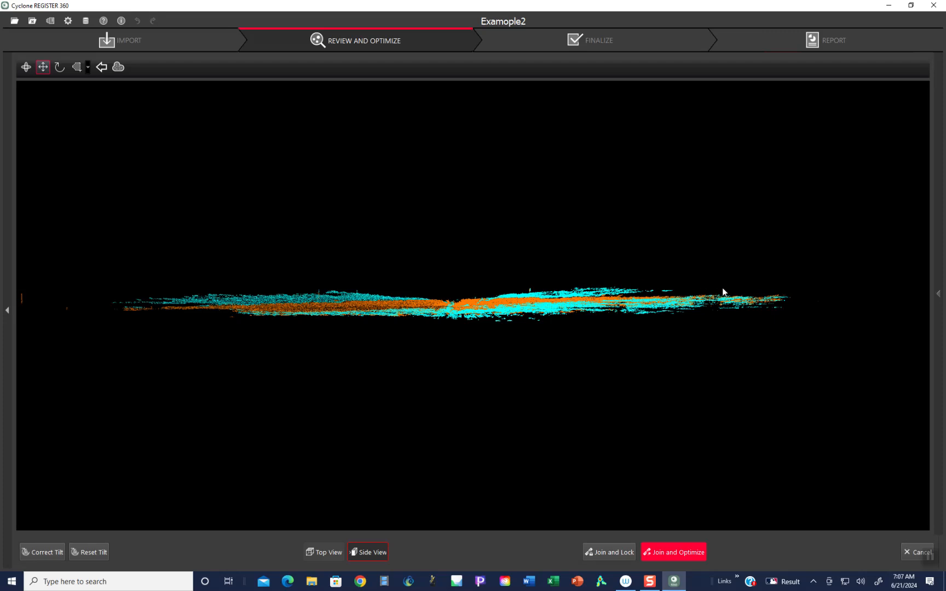
Turn the side view to face the clouds' slope and correct the cyan cloud's tilt to match the orange ground line
left_click(62, 68)
left_click_drag(243, 315, 879, 339)
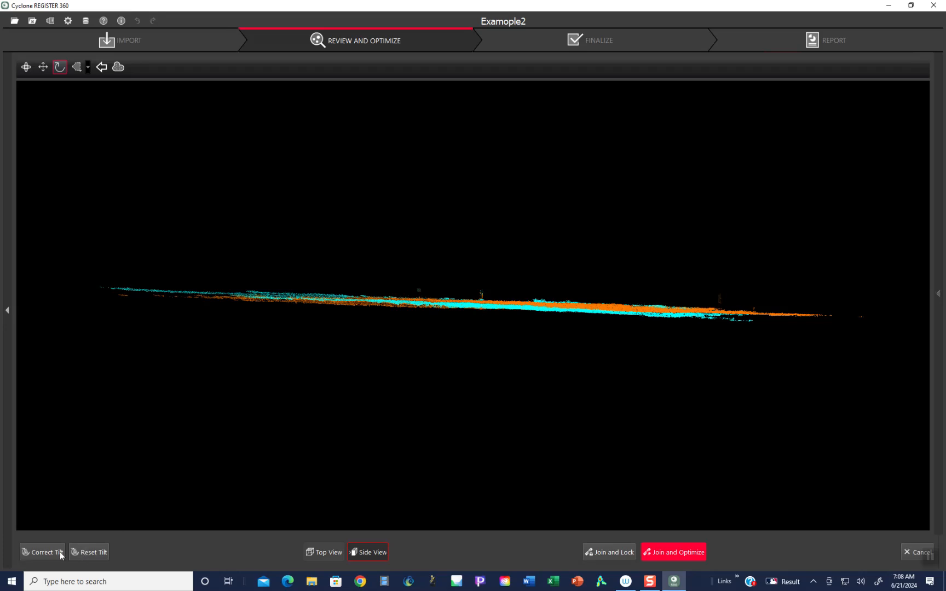
left_click(44, 552)
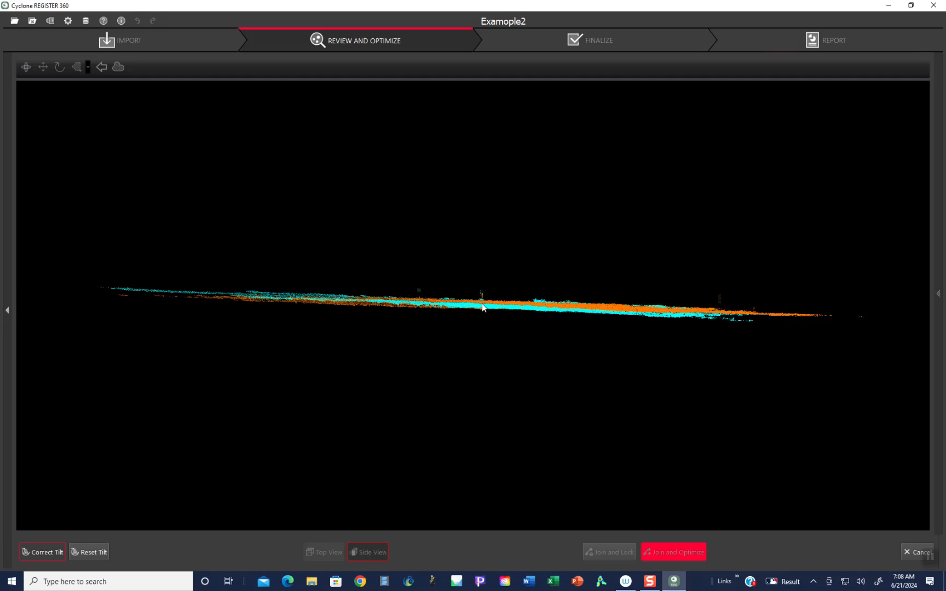
left_click_drag(483, 305, 628, 480)
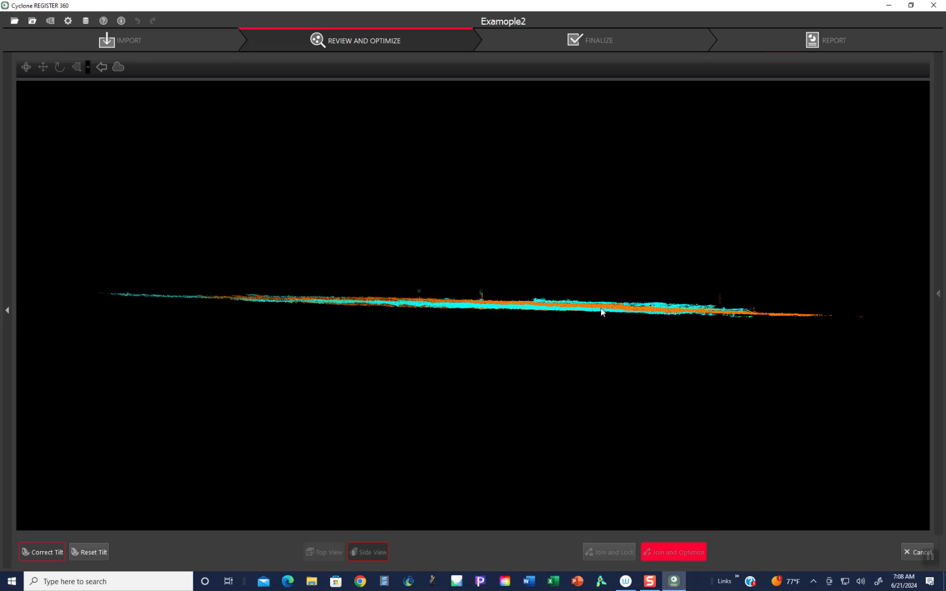
left_click(47, 552)
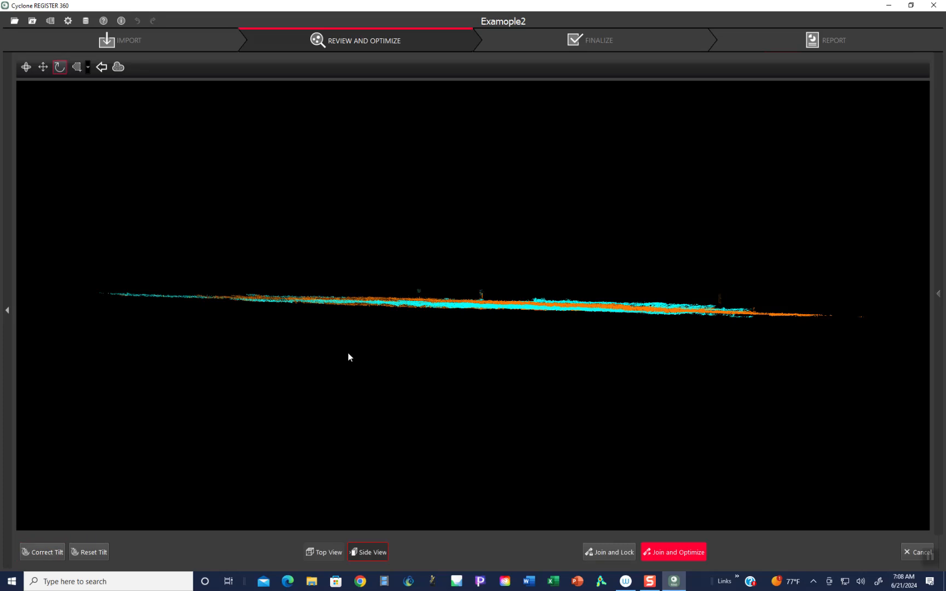
View the clouds edge-on from another side and correct the cyan cloud's tilt there so its far end meets the orange ground
left_click_drag(239, 309, 584, 329)
left_click_drag(393, 309, 489, 325)
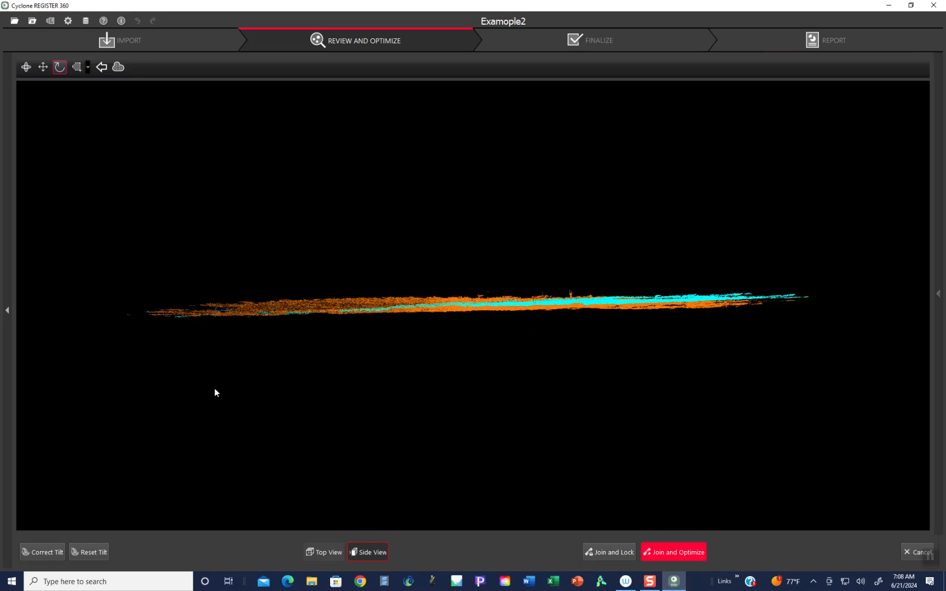
left_click(32, 552)
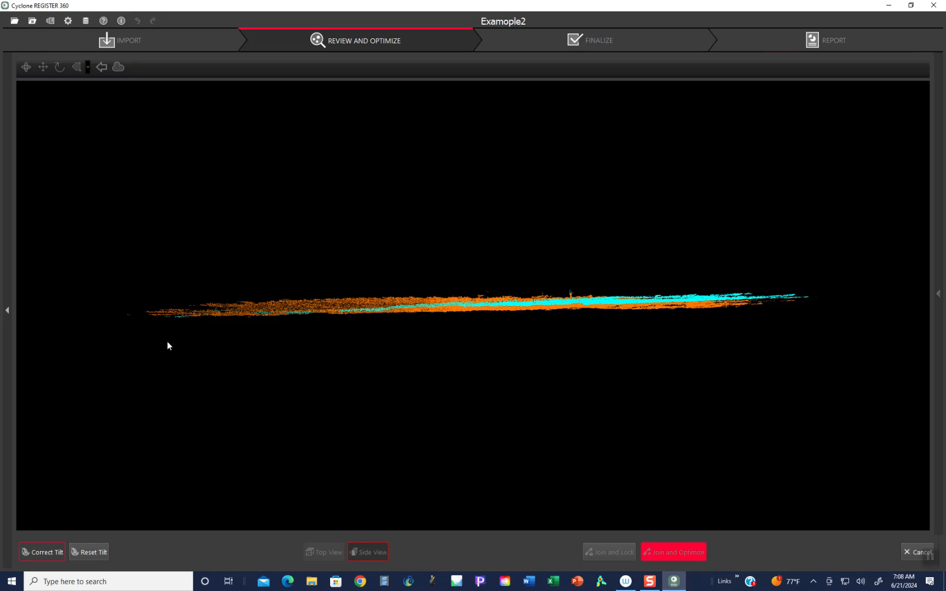
left_click_drag(160, 321, 313, 408)
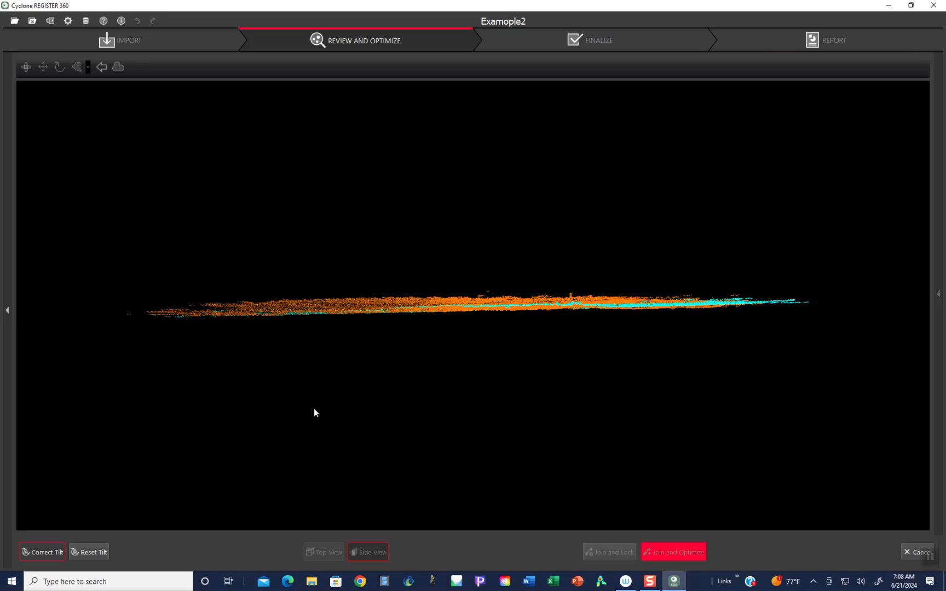
left_click(50, 551)
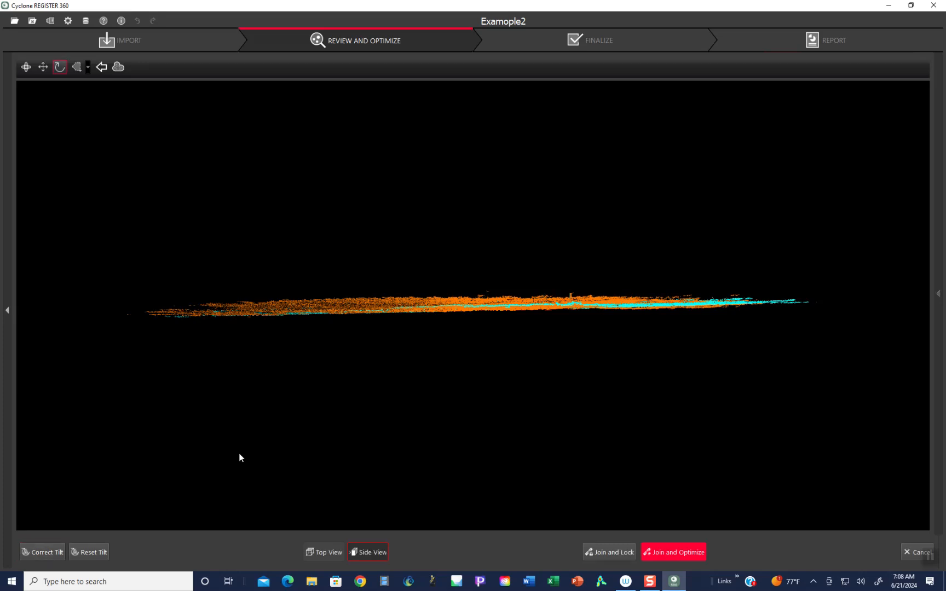
Orbit to a further edge-on side view and make a small tilt correction to the cyan cloud about its centre
left_click_drag(313, 359, 639, 373)
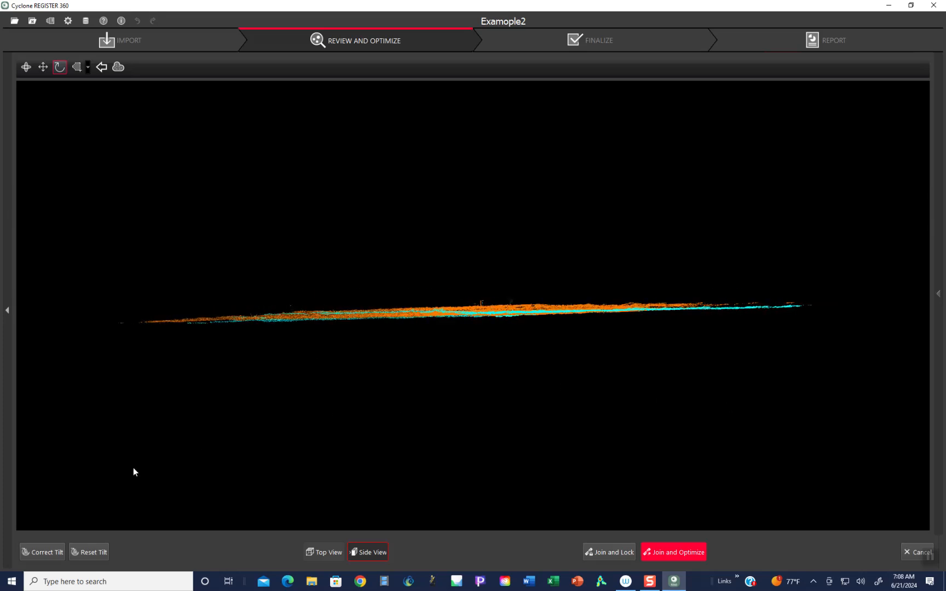
left_click(39, 553)
left_click_drag(477, 313, 477, 390)
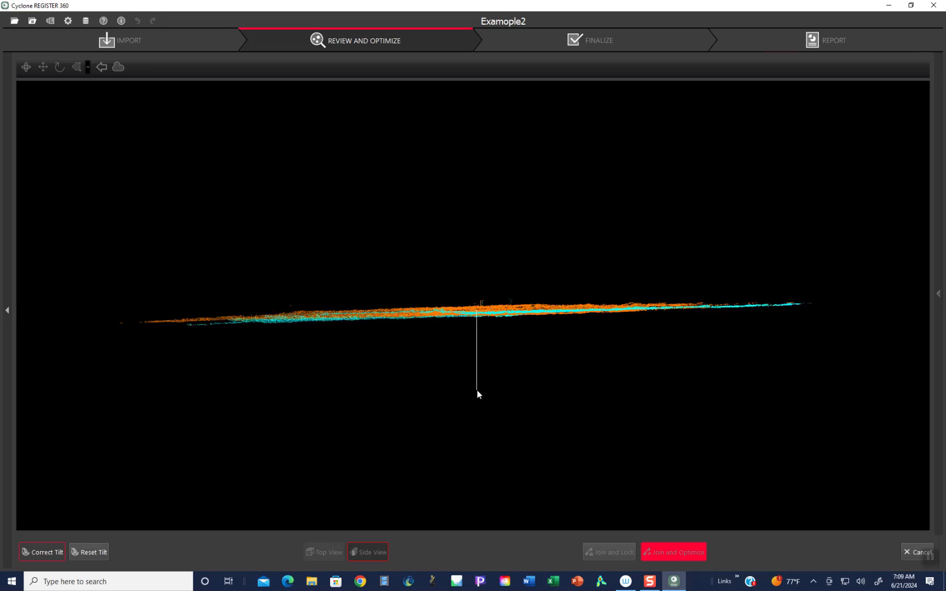
left_click_drag(477, 389, 477, 389)
left_click(27, 553)
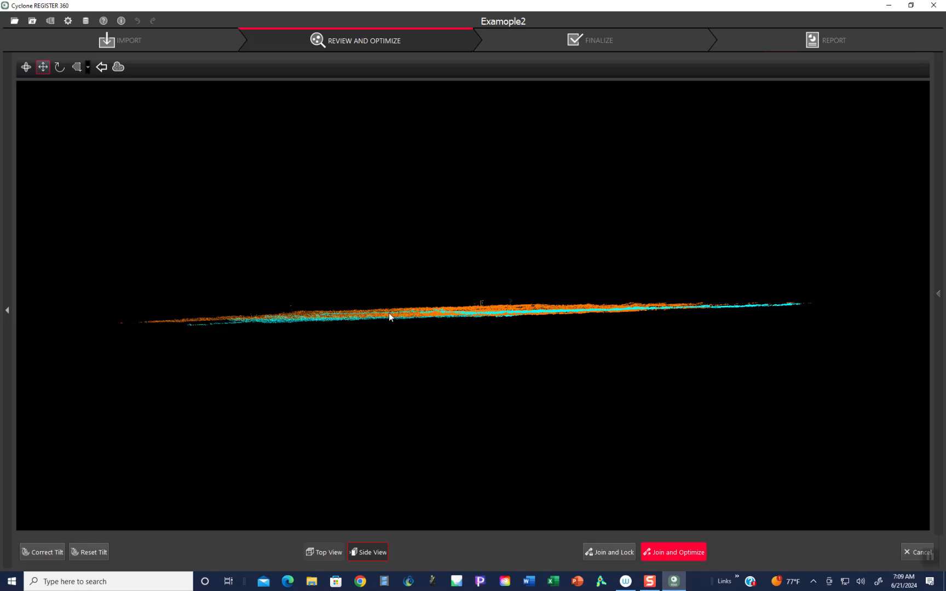
Raise the cyan cloud slightly in the side view so it sits within the orange ground surface
left_click_drag(404, 313, 404, 310)
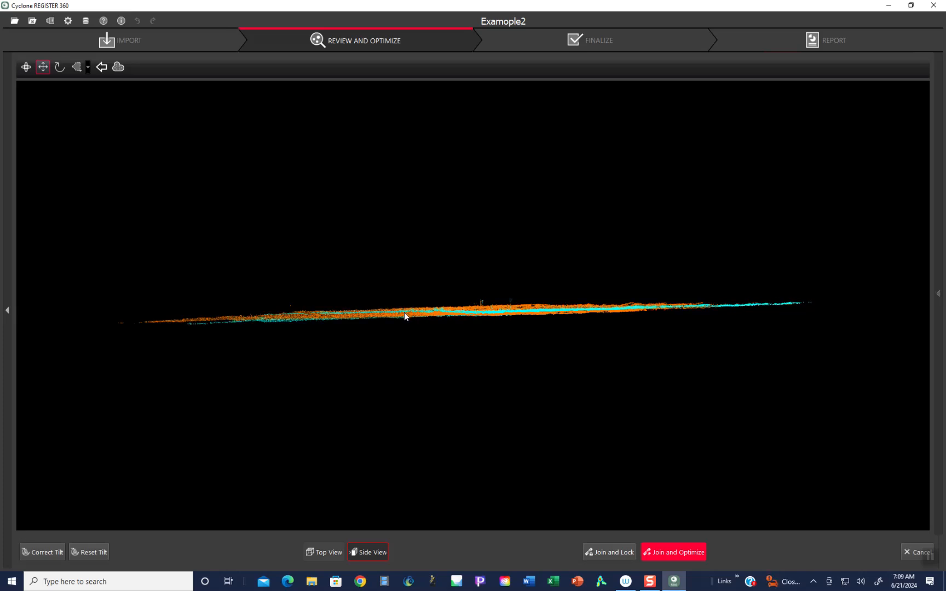
scroll(408, 309, "up", 5)
left_click_drag(621, 354, 620, 336)
scroll(621, 336, "down", 3)
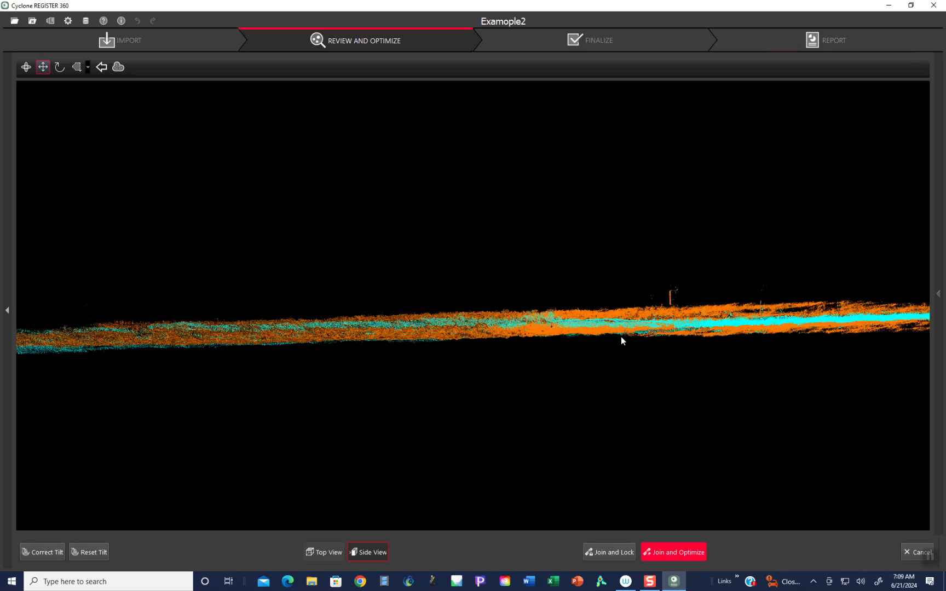
Fine-tune the cyan cloud's rotation in the top view along the boardwalk edge and posts, and inspect the fit across the surrounding terrain
left_click(327, 549)
scroll(444, 445, "up", 4)
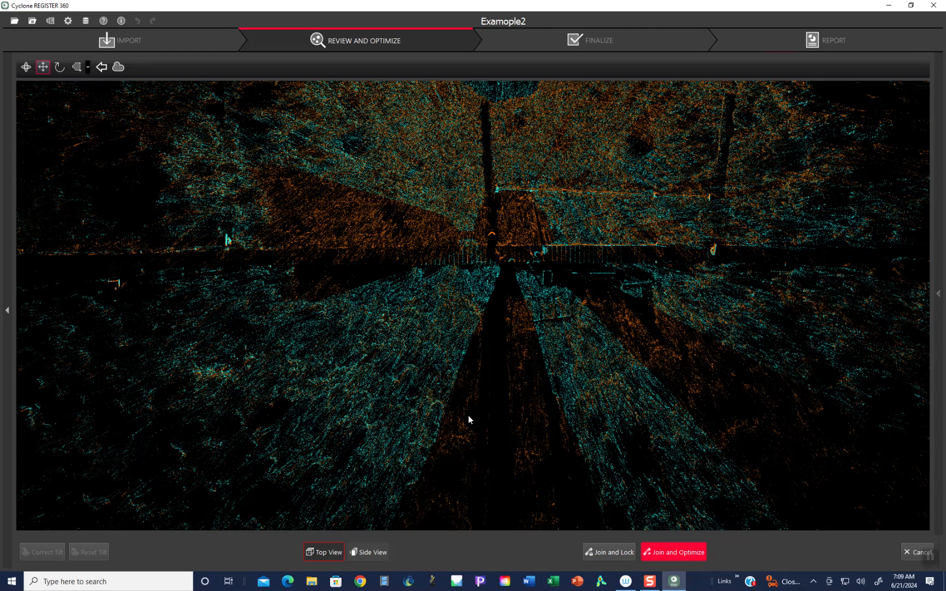
scroll(477, 397, "up", 3)
left_click_drag(492, 245, 382, 407)
left_click_drag(448, 385, 201, 392)
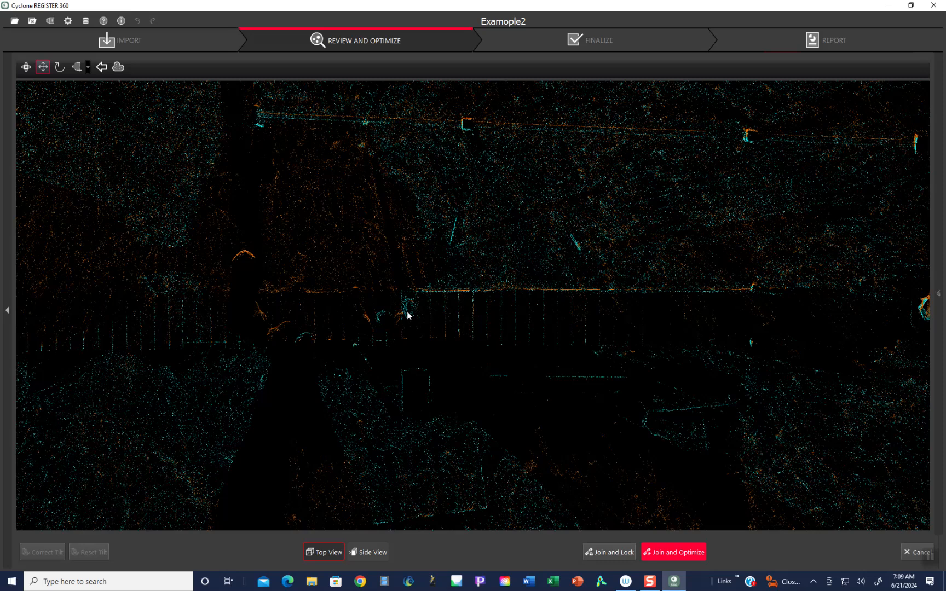
scroll(208, 187, "down", 3)
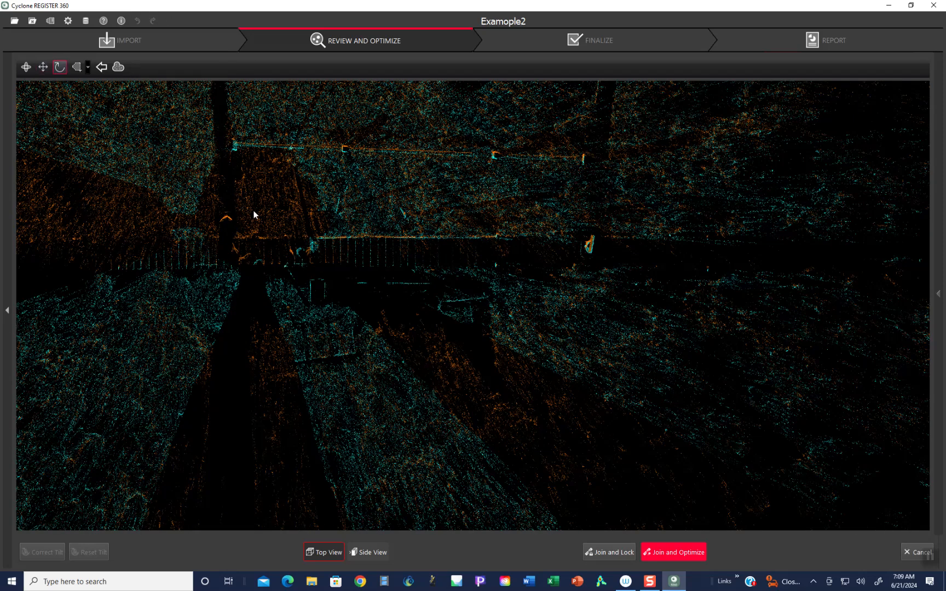
left_click_drag(265, 215, 304, 284)
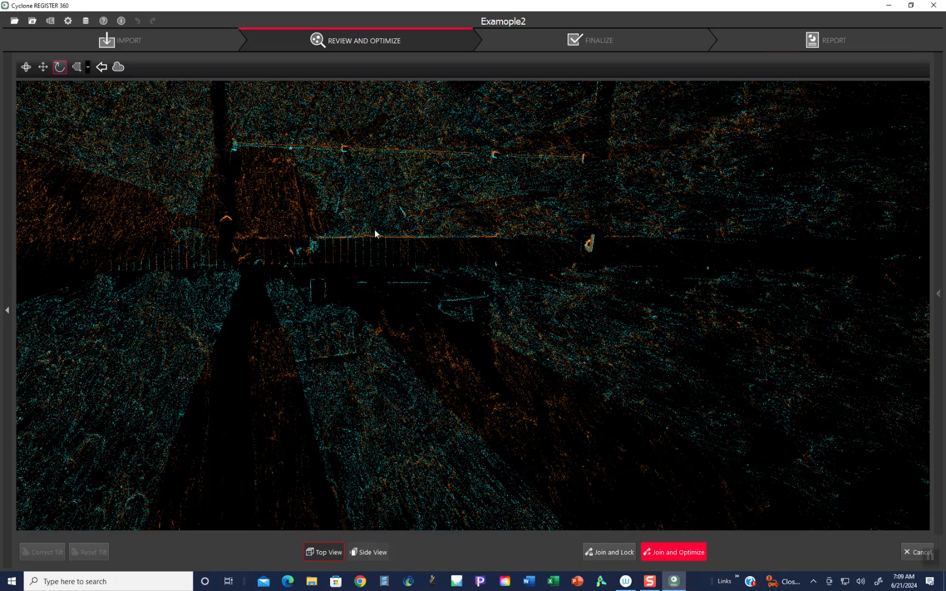
scroll(340, 265, "up", 5)
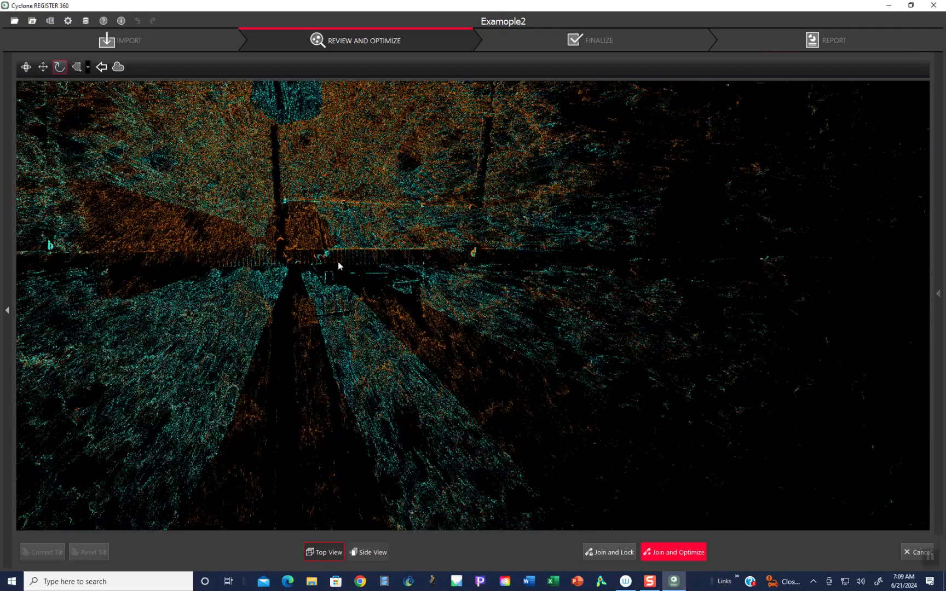
middle_click_drag(376, 260, 411, 387)
middle_click_drag(382, 172, 404, 351)
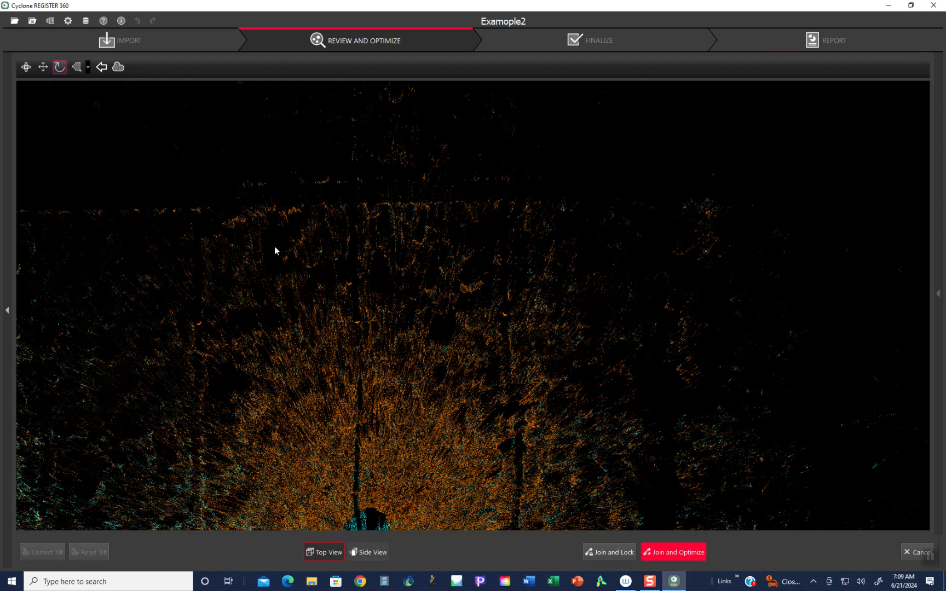
left_click_drag(401, 409, 472, 168)
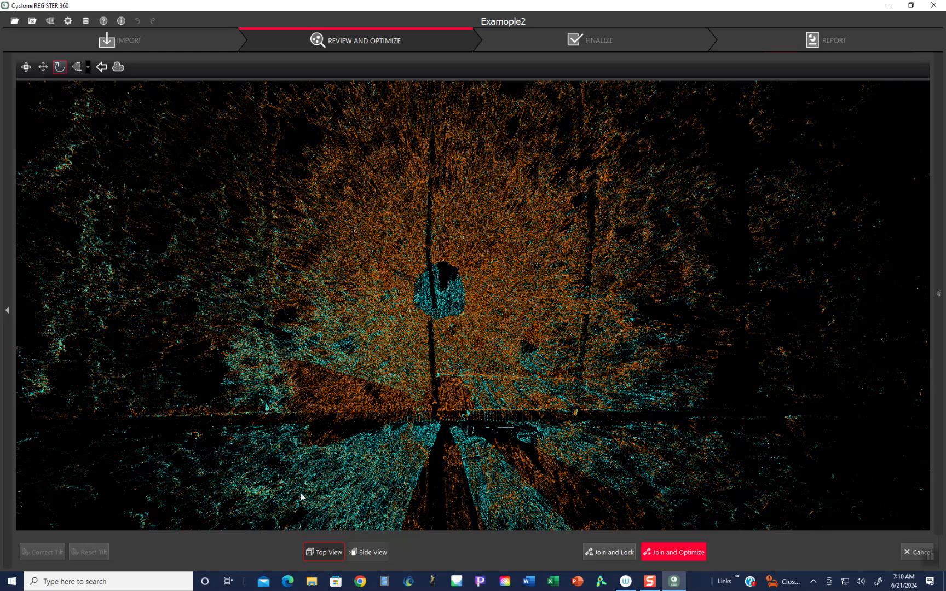
Return to the side view and nudge the cyan cloud upward to match the orange ground near the boardwalk junction
left_click(372, 554)
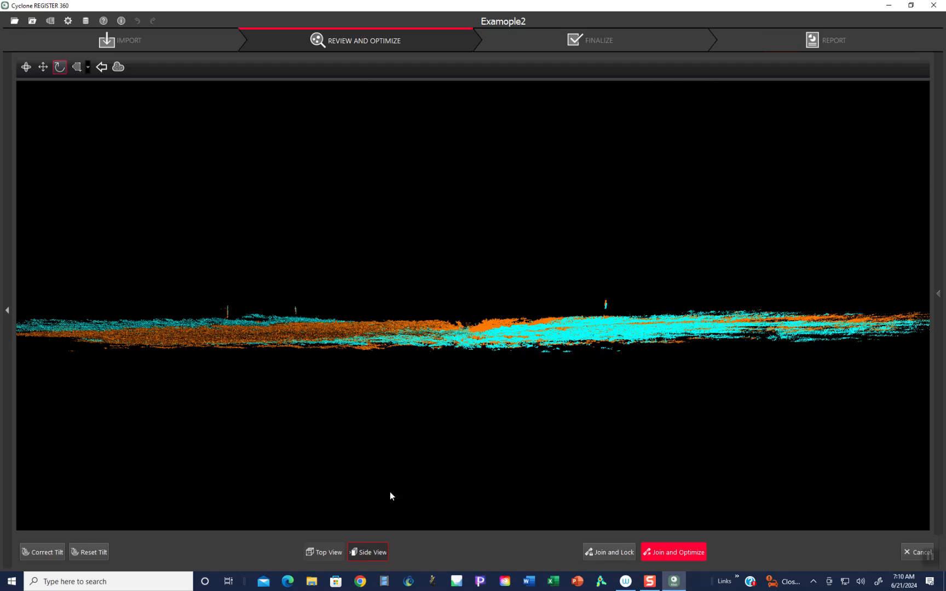
left_click_drag(456, 401, 470, 384)
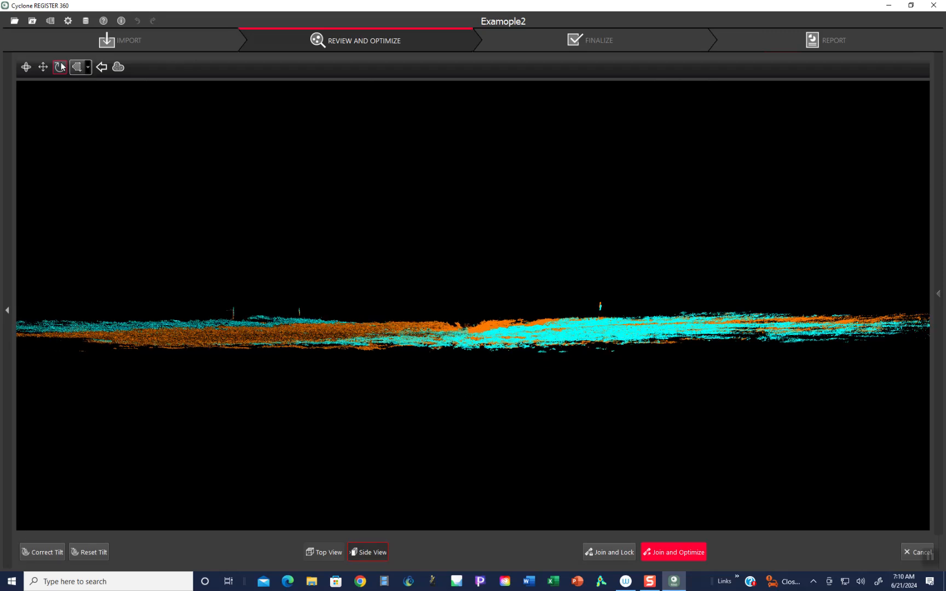
left_click(45, 69)
left_click_drag(521, 341, 519, 339)
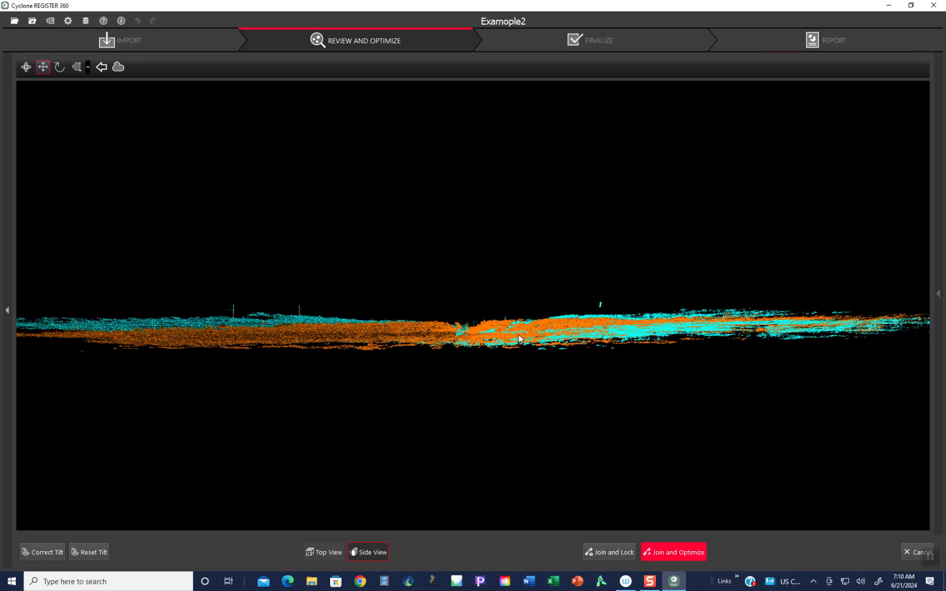
Correct the cyan cloud's tilt about the boardwalk junction in the side view so it matches the orange ground surface
scroll(518, 337, "down", 3)
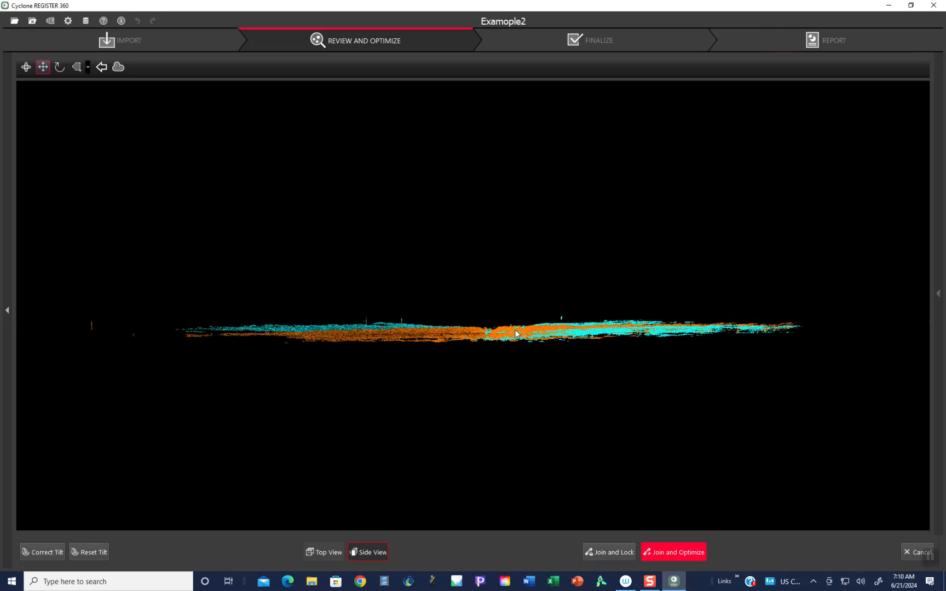
left_click(46, 552)
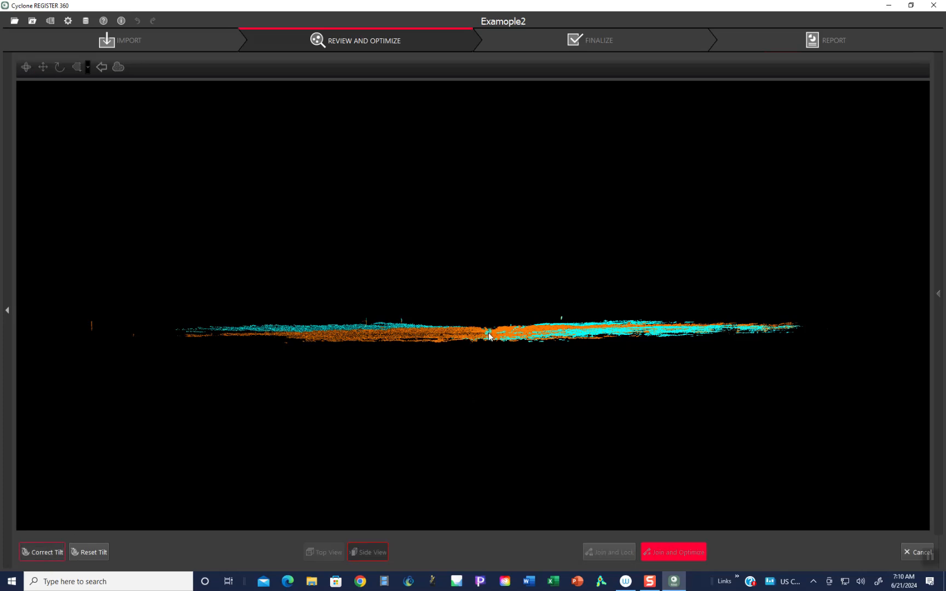
left_click_drag(488, 332, 490, 415)
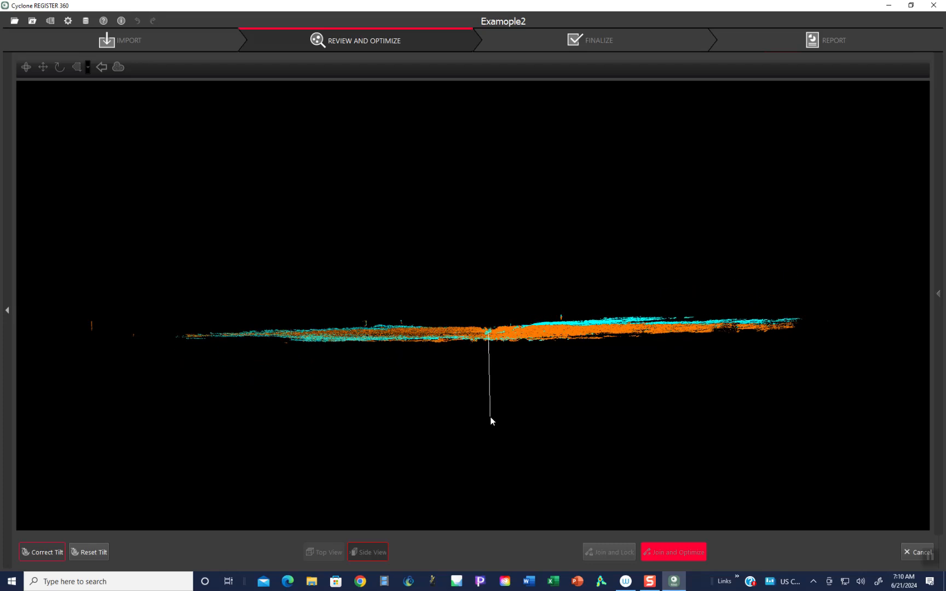
left_click_drag(490, 418, 490, 423)
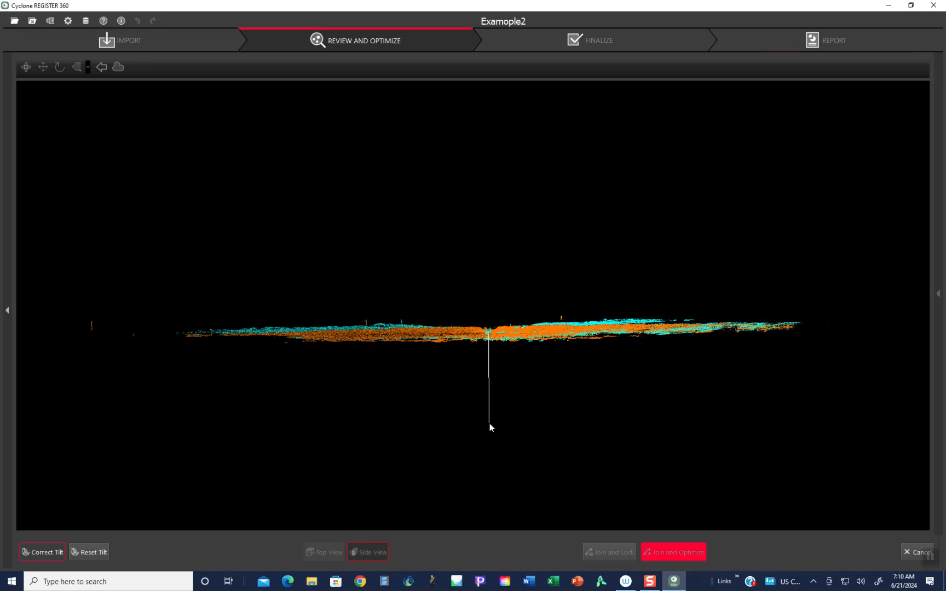
left_click_drag(489, 424, 489, 423)
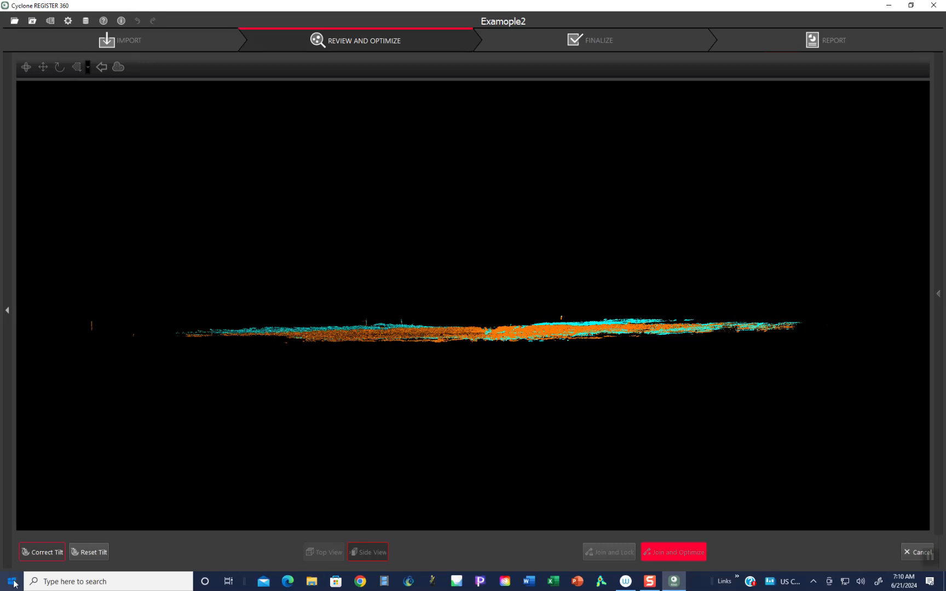
left_click(44, 553)
Orbit to another edge-on side view and correct the cyan cloud's tilt about its centre to follow the orange ground
left_click(59, 67)
left_click_drag(358, 335, 591, 337)
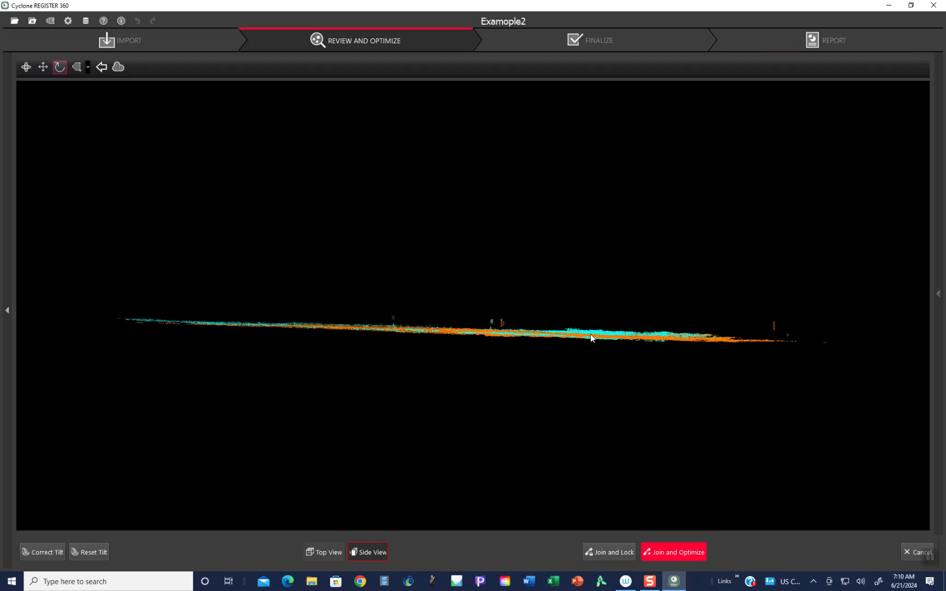
left_click(51, 551)
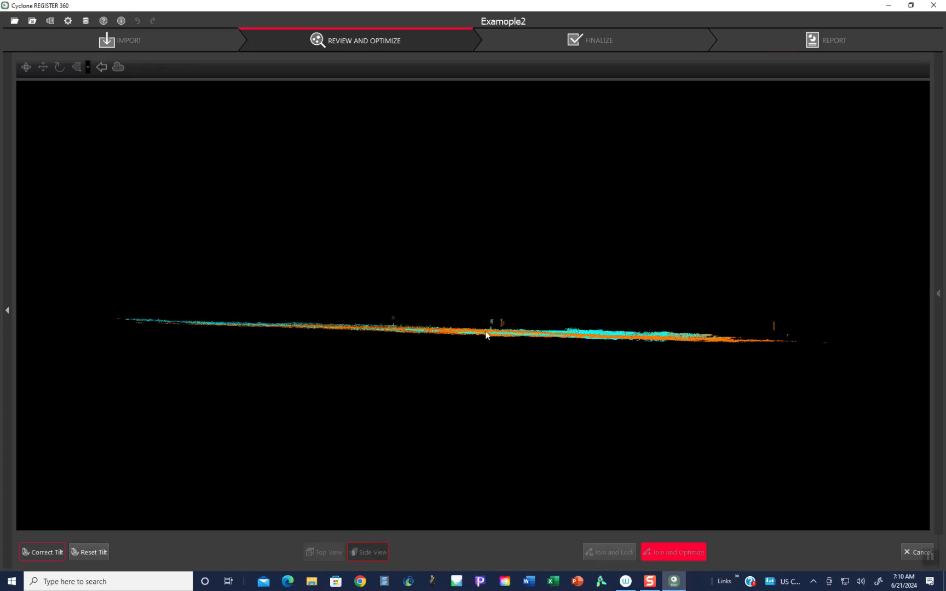
left_click_drag(484, 332, 517, 432)
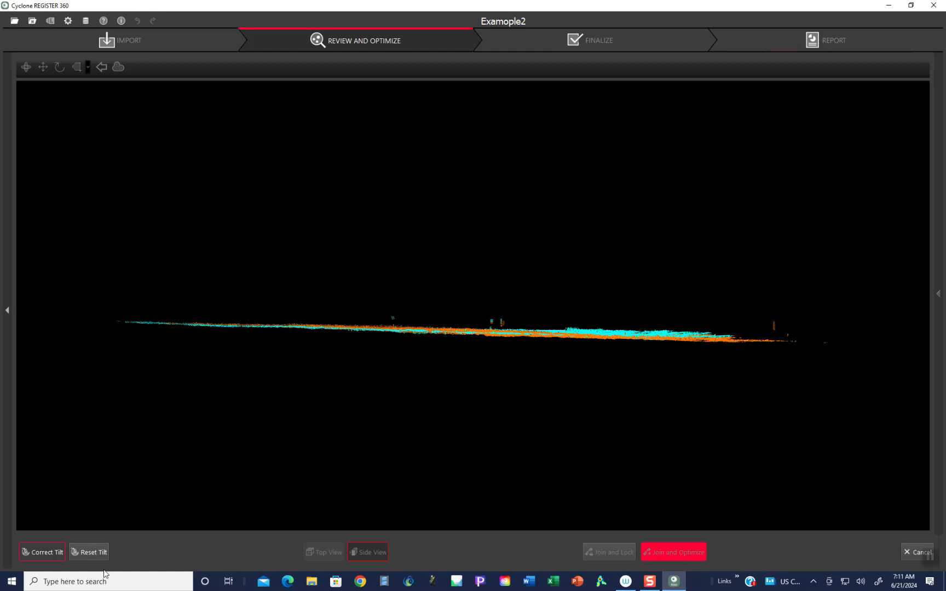
left_click(37, 552)
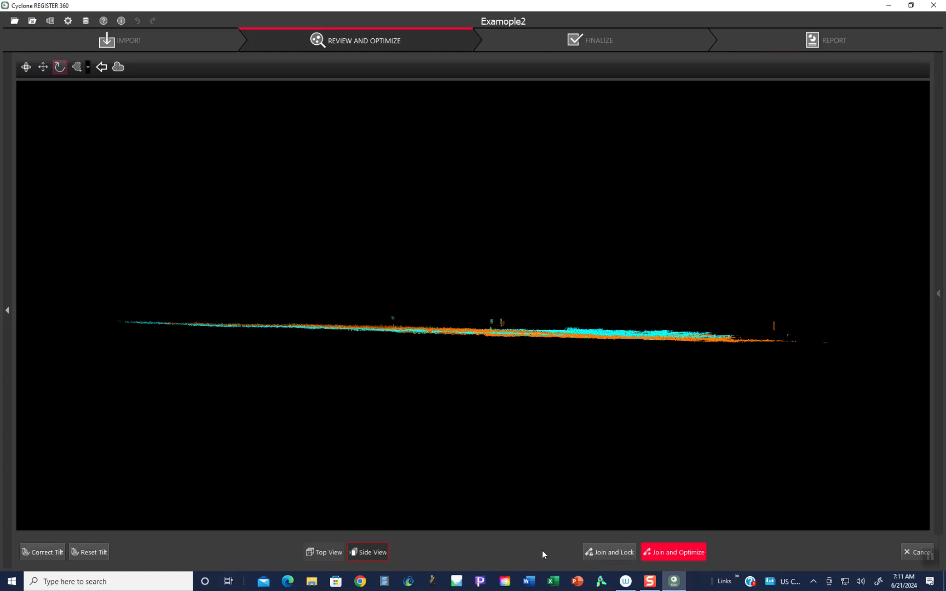
Join and optimize the two aligned scans, keeping the computed link
left_click(680, 556)
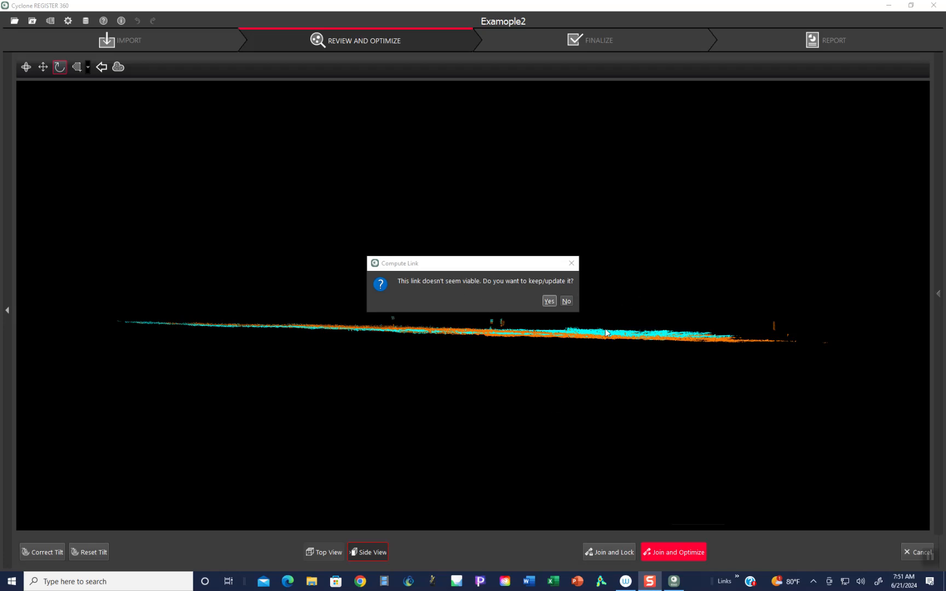
left_click(548, 302)
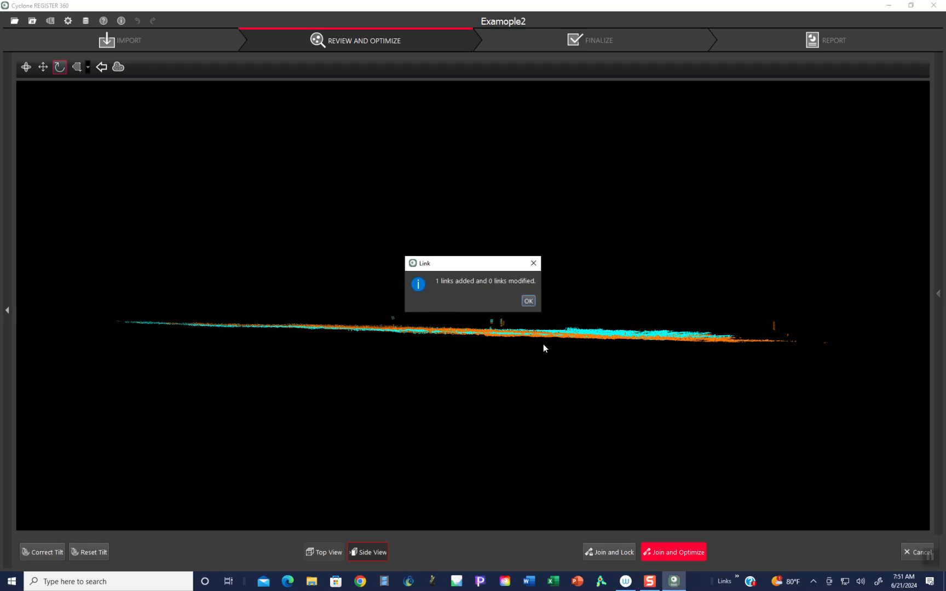
left_click(527, 300)
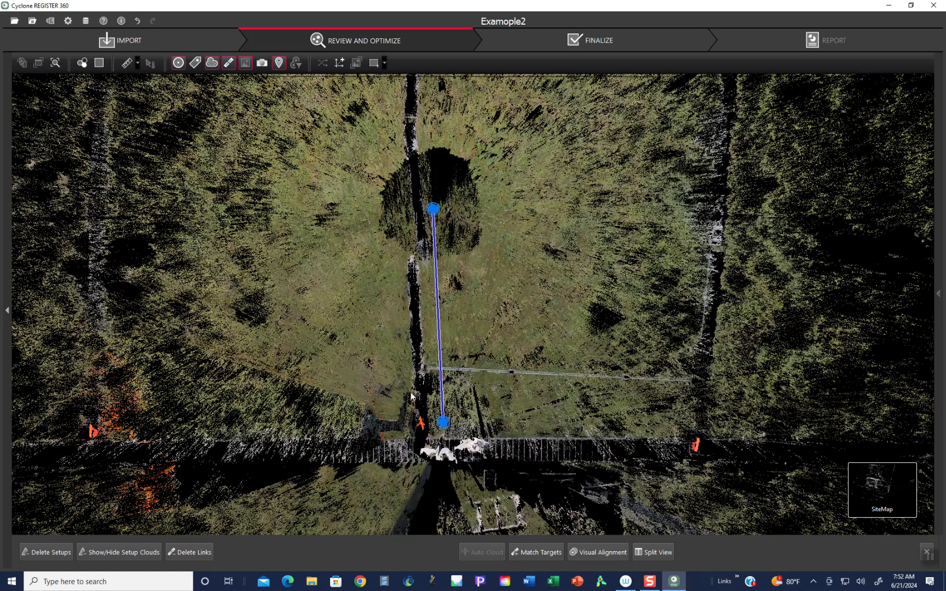
Reopen the linked pair in Visual Alignment, run Join and Optimize again and accept the cloud registration results
left_click(588, 551)
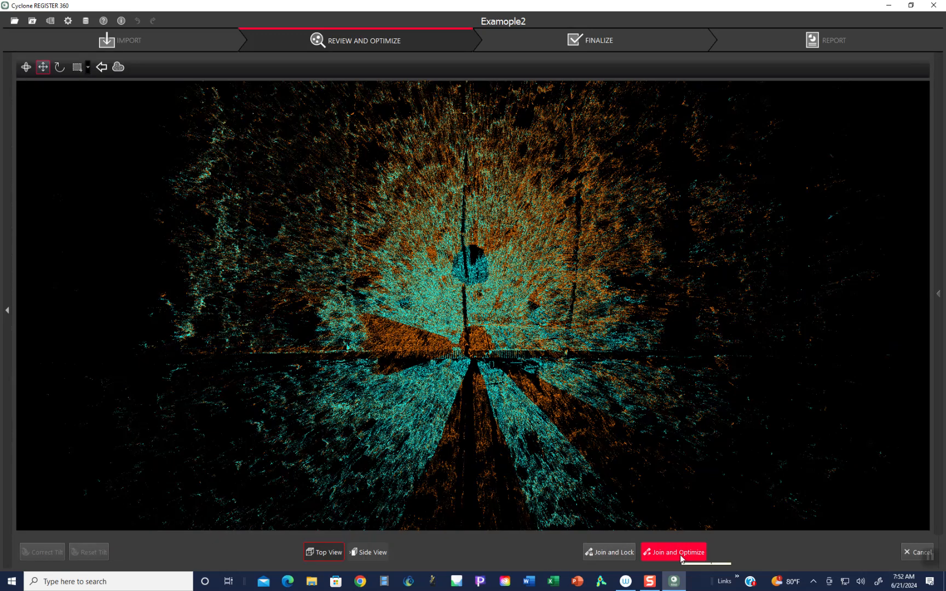
left_click(680, 554)
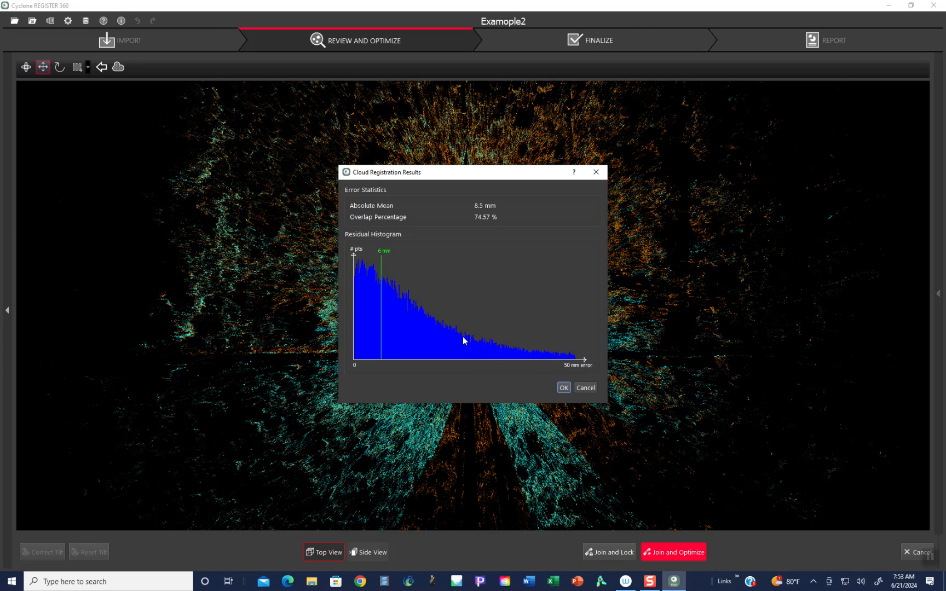
left_click(564, 387)
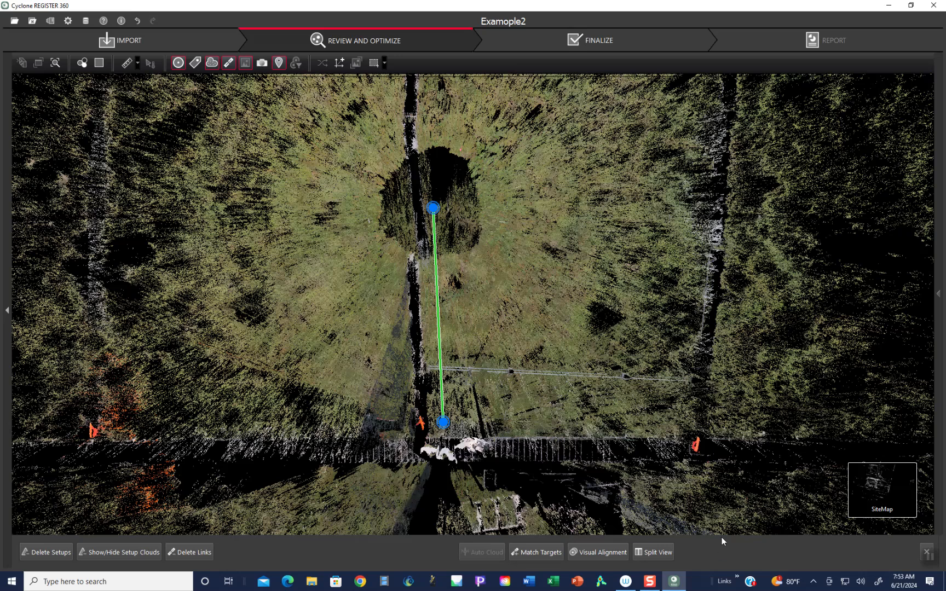
Select Bundle 1 in the project tree and switch the display from SiteMap to Bundle Cloud
scroll(725, 524, "down", 1)
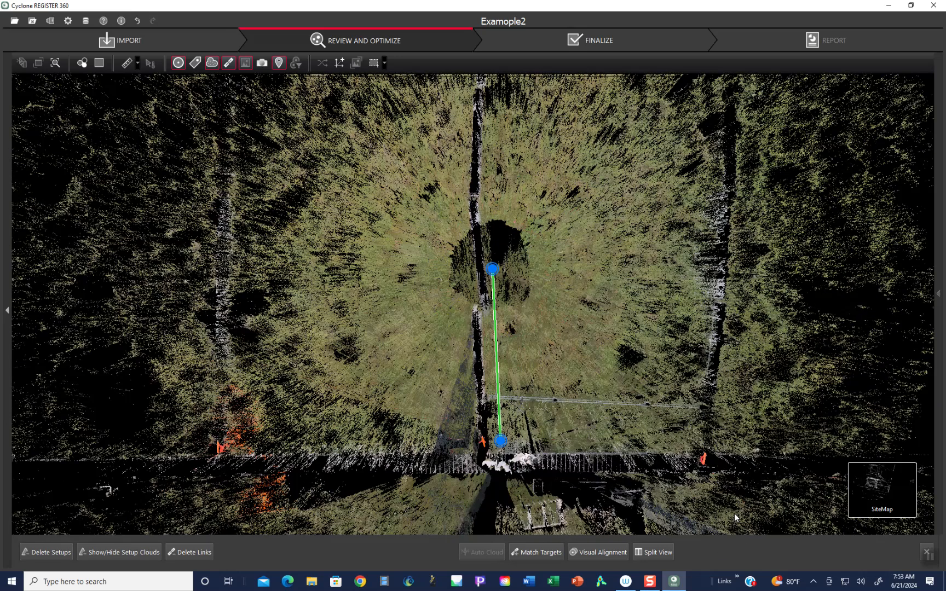
scroll(734, 514, "up", 1)
scroll(734, 513, "down", 2)
left_click_drag(734, 514, 705, 463)
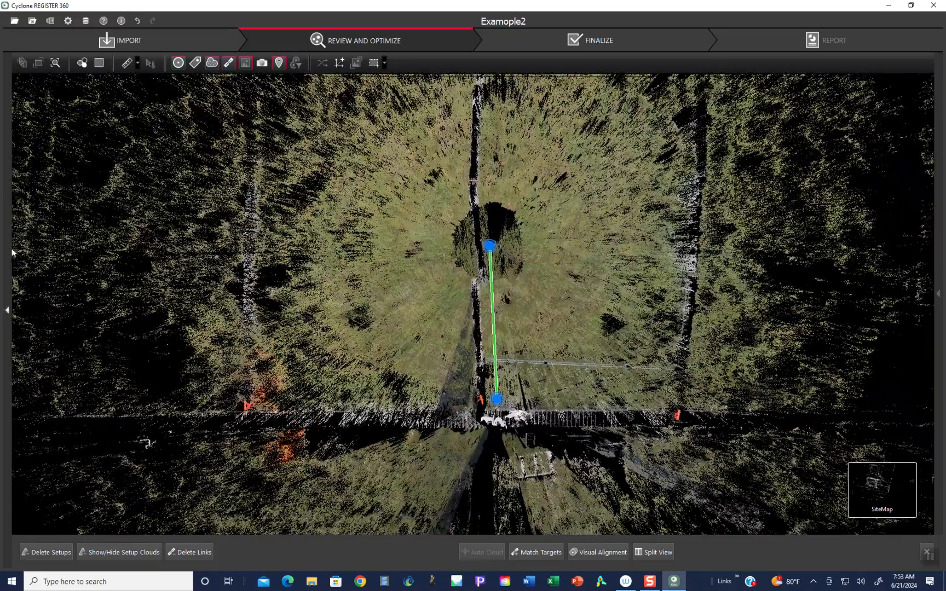
left_click(6, 312)
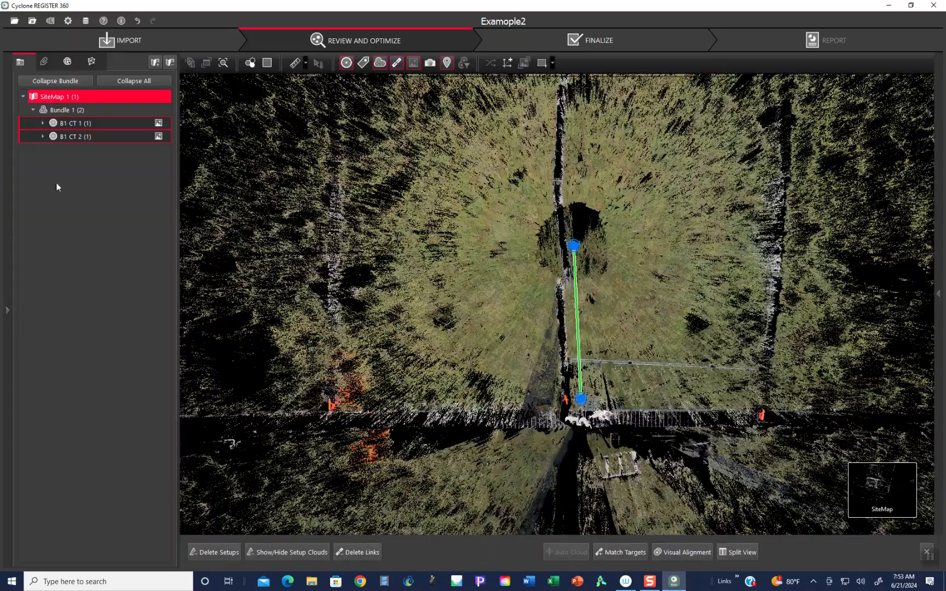
left_click(67, 109)
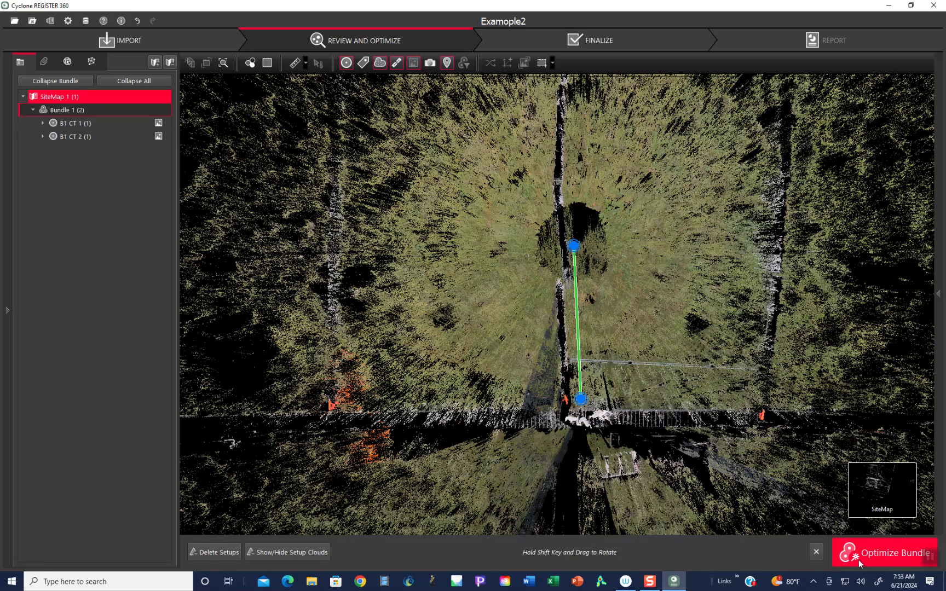
mouse_move(870, 499)
mouse_move(904, 515)
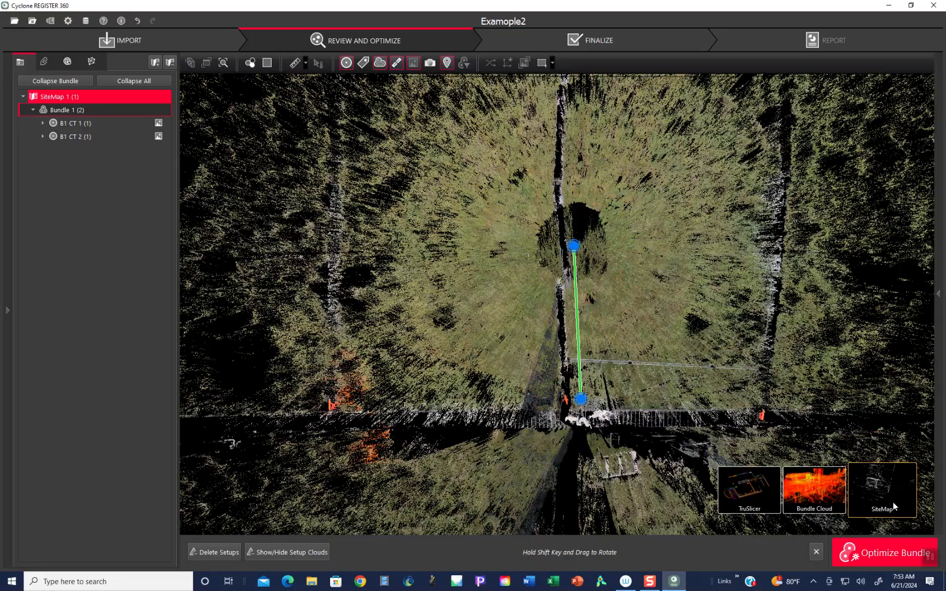
left_click(816, 484)
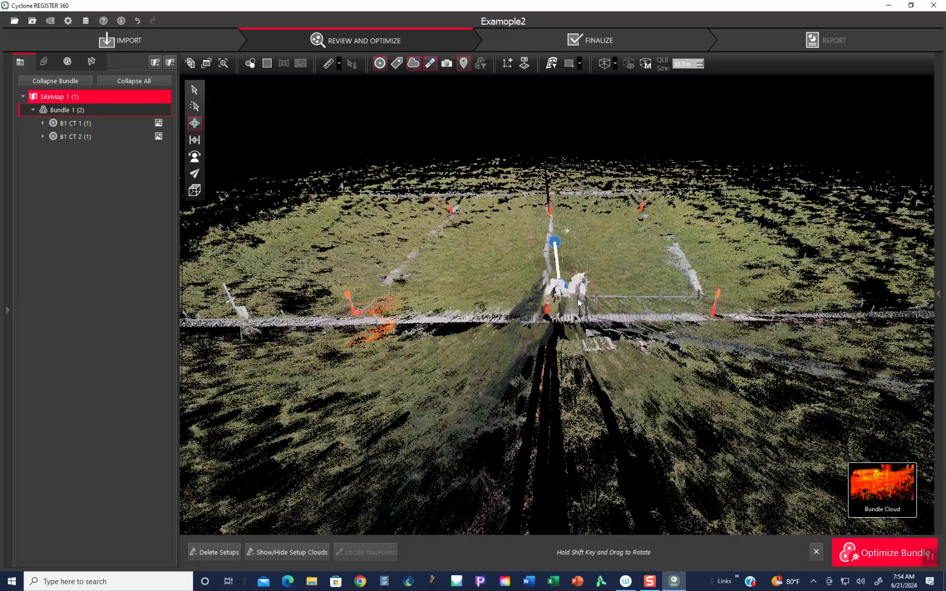
Inspect the registered bundle cloud up close around the people, boardwalk, posts and paths in the plot
scroll(578, 301, "up", 5)
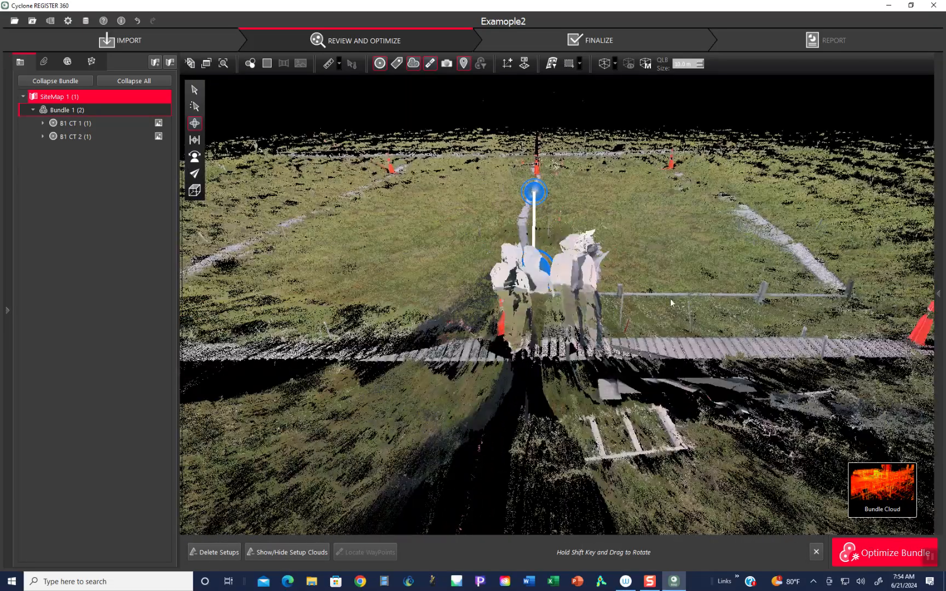
scroll(670, 297, "up", 3)
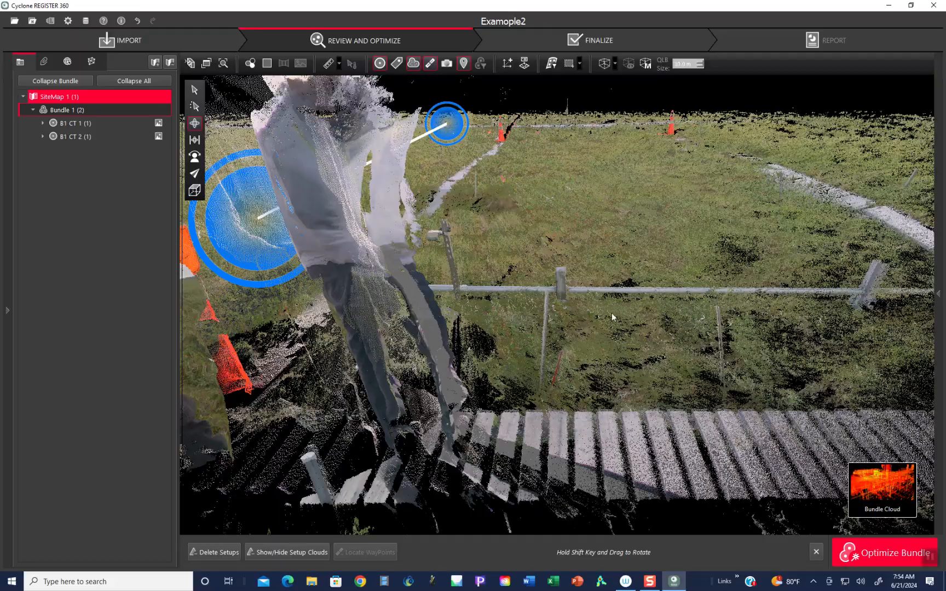
left_click_drag(613, 314, 570, 292)
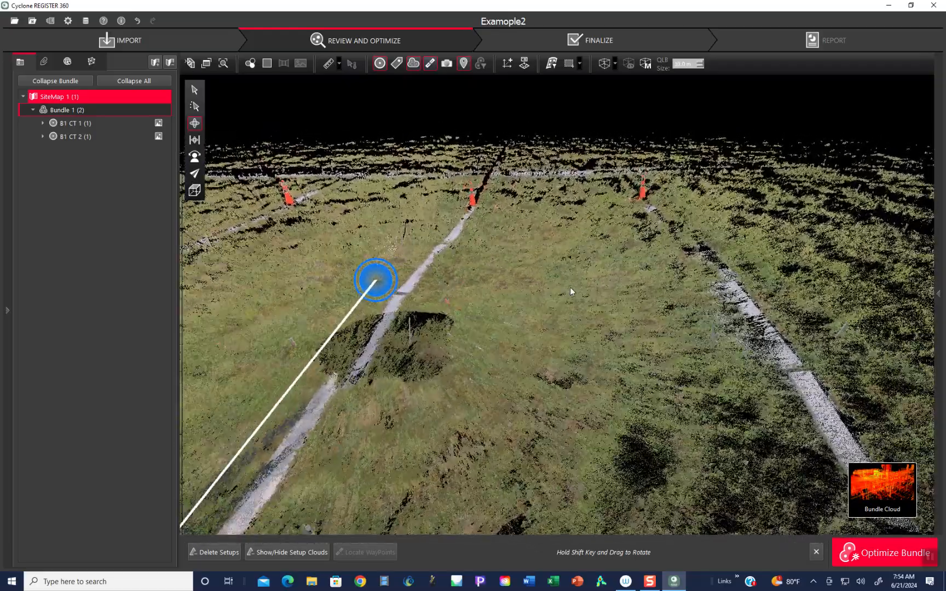
left_click_drag(573, 231, 481, 184)
scroll(643, 197, "up", 4)
scroll(643, 197, "down", 3)
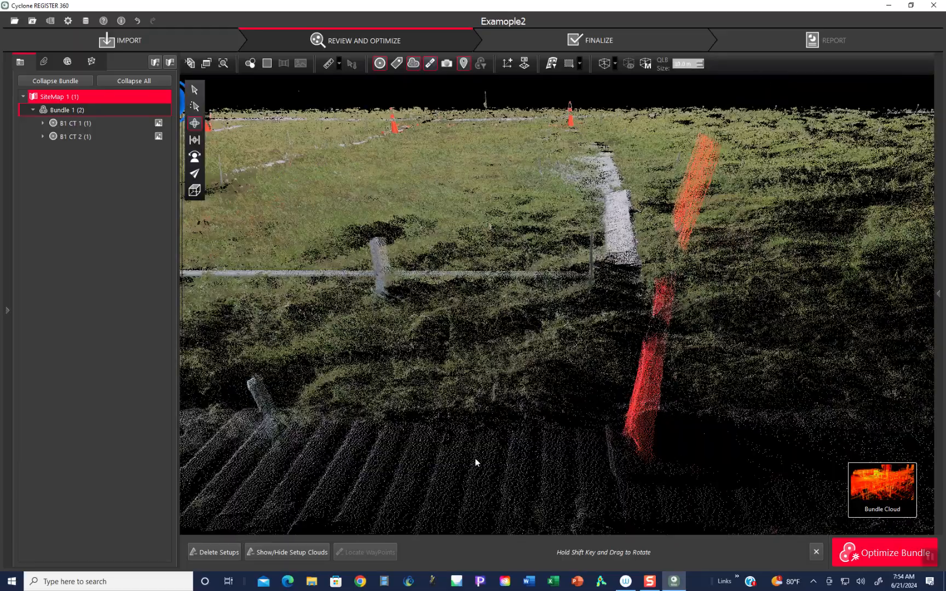
Examine the terrain beyond the boardwalk from a low angle, and return to an overview of the whole bundle cloud
left_click_drag(453, 472, 535, 176)
middle_click_drag(535, 176, 758, 166)
middle_click_drag(681, 206, 646, 146)
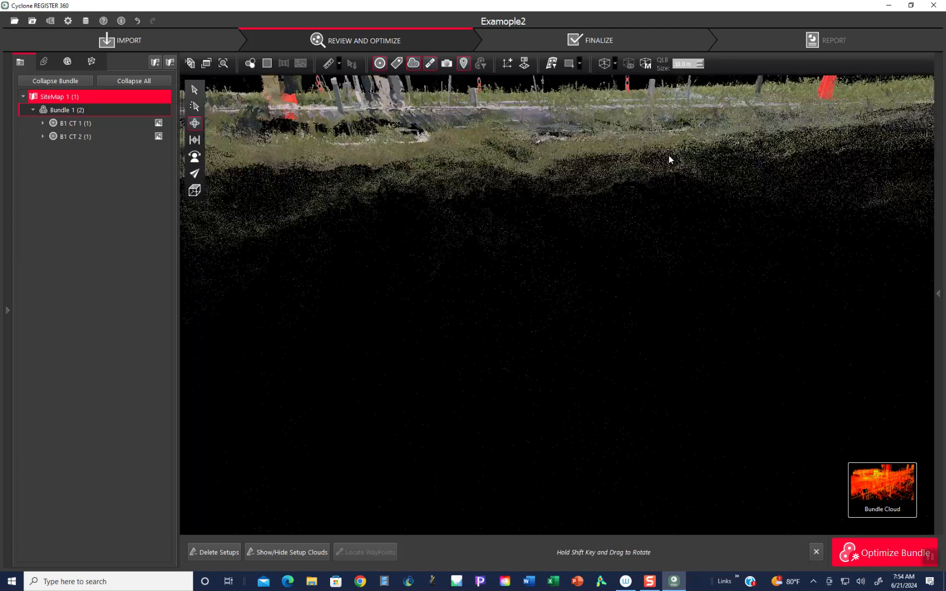
scroll(670, 153, "down", 2)
middle_click_drag(667, 250, 687, 124)
middle_click_drag(690, 204, 659, 138)
scroll(656, 142, "down", 1)
middle_click_drag(652, 173, 645, 111)
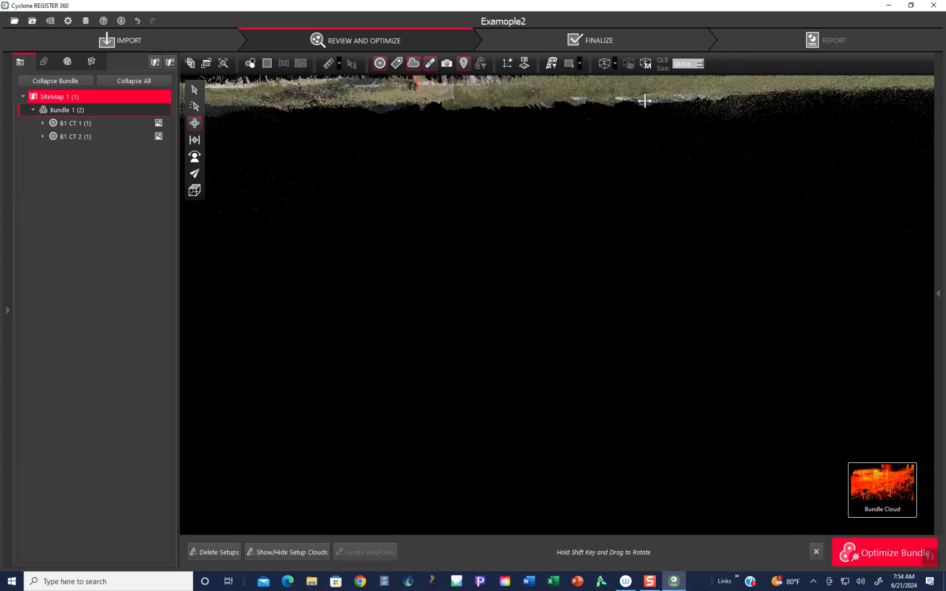
middle_click_drag(640, 100, 651, 220)
scroll(656, 152, "down", 5)
left_click_drag(651, 219, 522, 421)
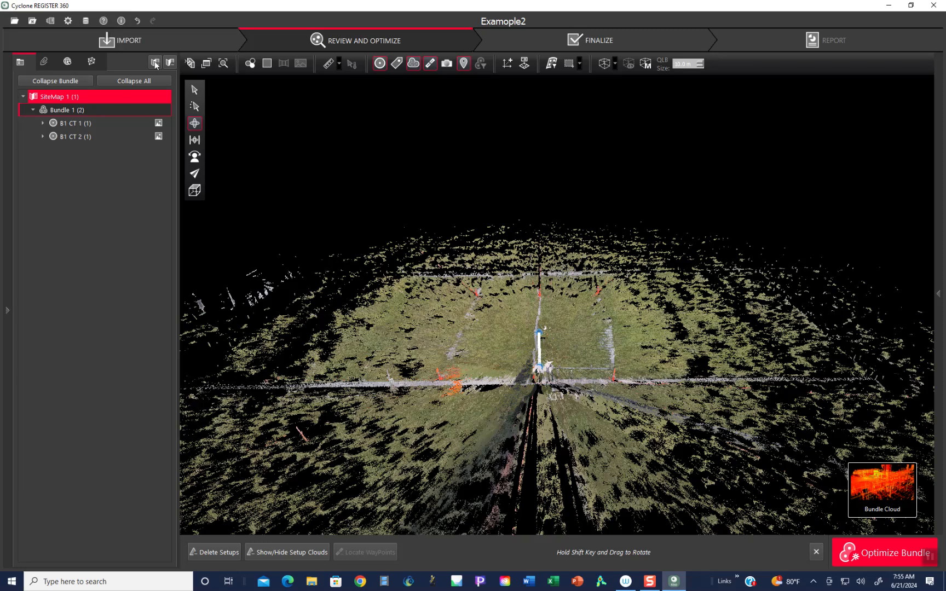
Search all projects for "merged" and open Tookik_2023_B1_MERGED, closing the current project
left_click(16, 25)
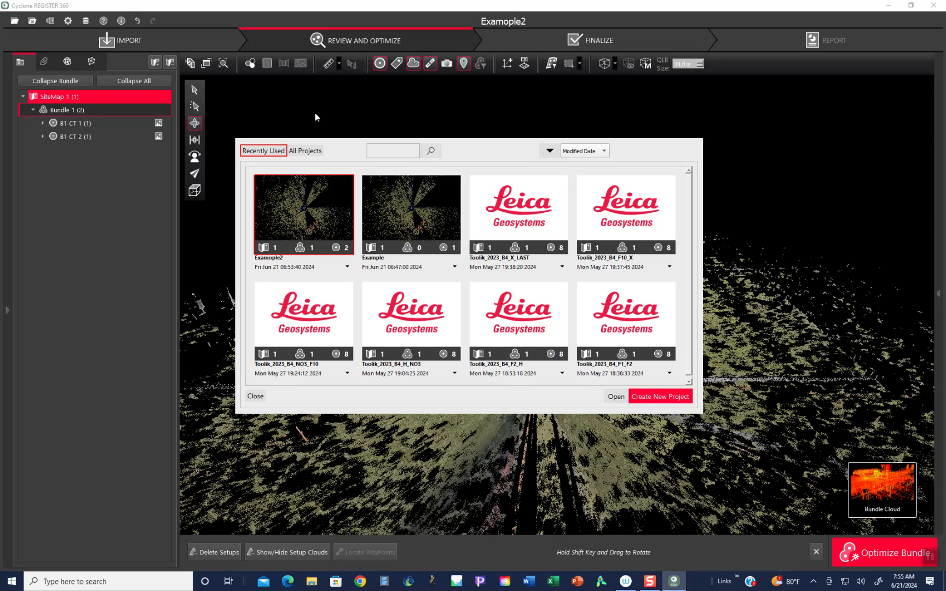
left_click(308, 152)
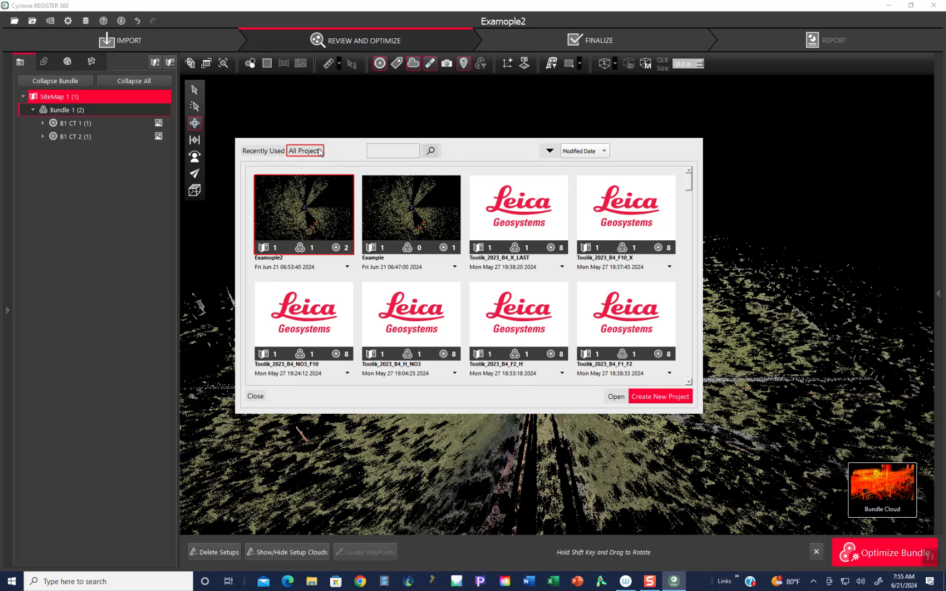
left_click(379, 152)
type("merged")
left_click(431, 151)
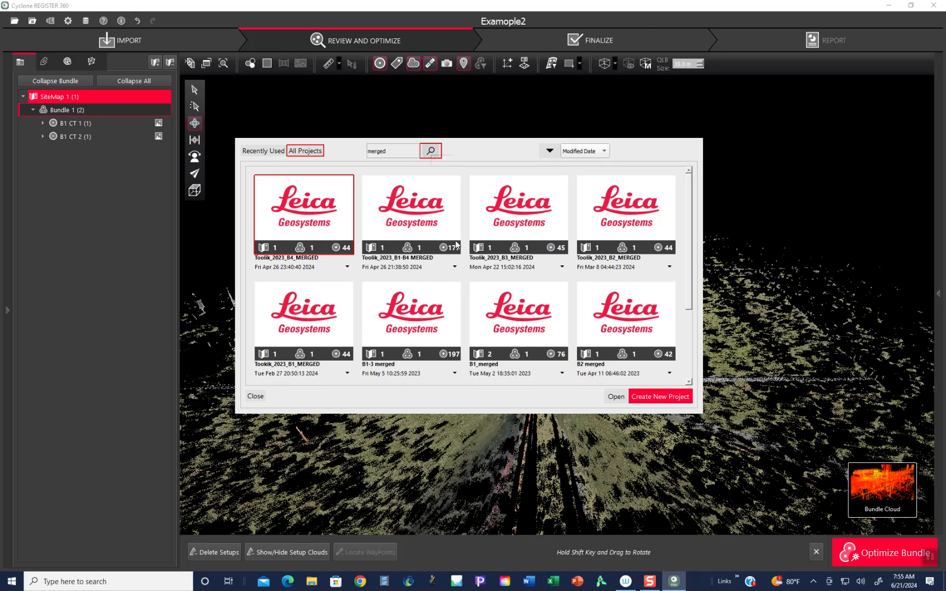
left_click(319, 337)
double_click(320, 337)
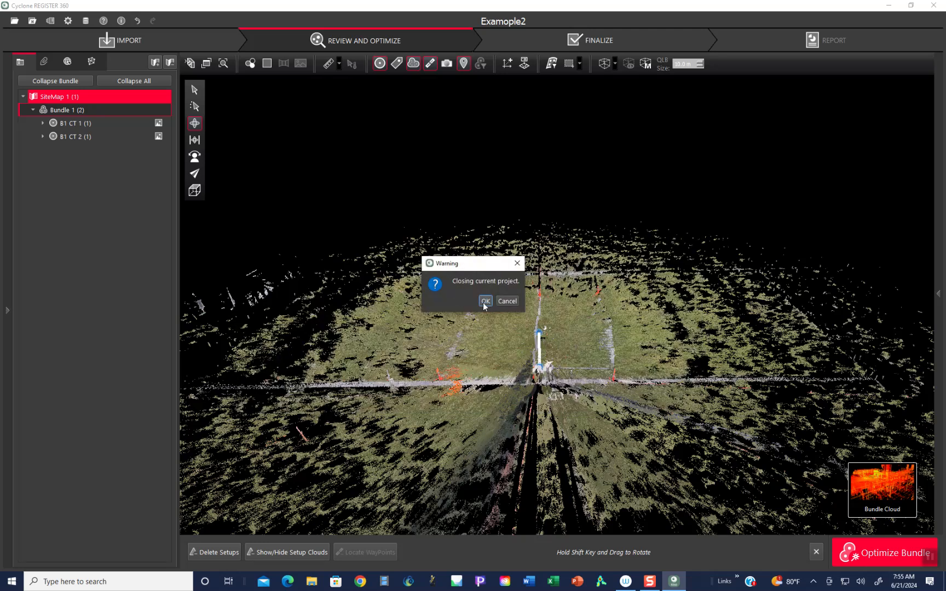
left_click(485, 301)
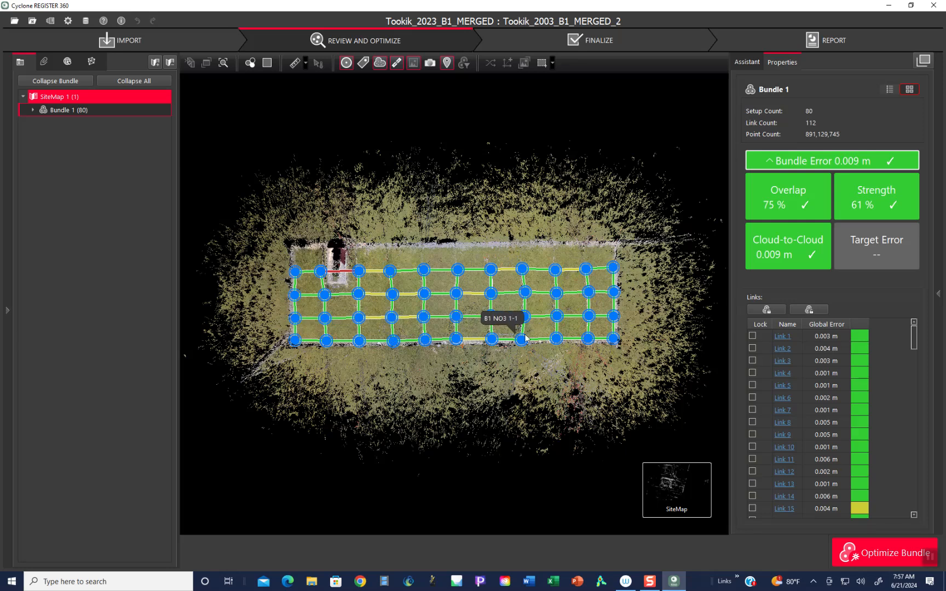
Show the merged project's 80-setup bundle as a Bundle Cloud and view its linked setups up close
scroll(438, 389, "up", 1)
mouse_move(656, 479)
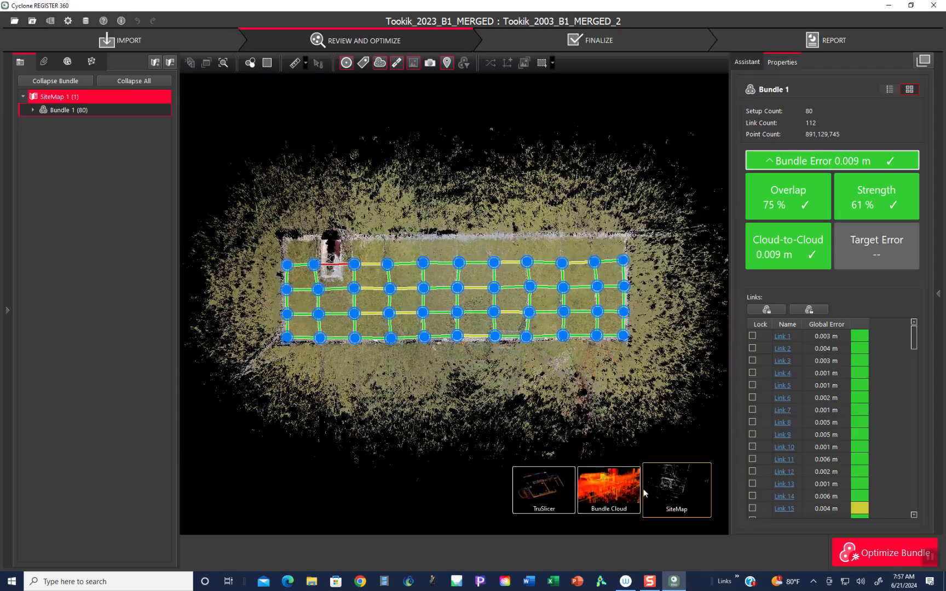
left_click(613, 492)
scroll(484, 394, "up", 5)
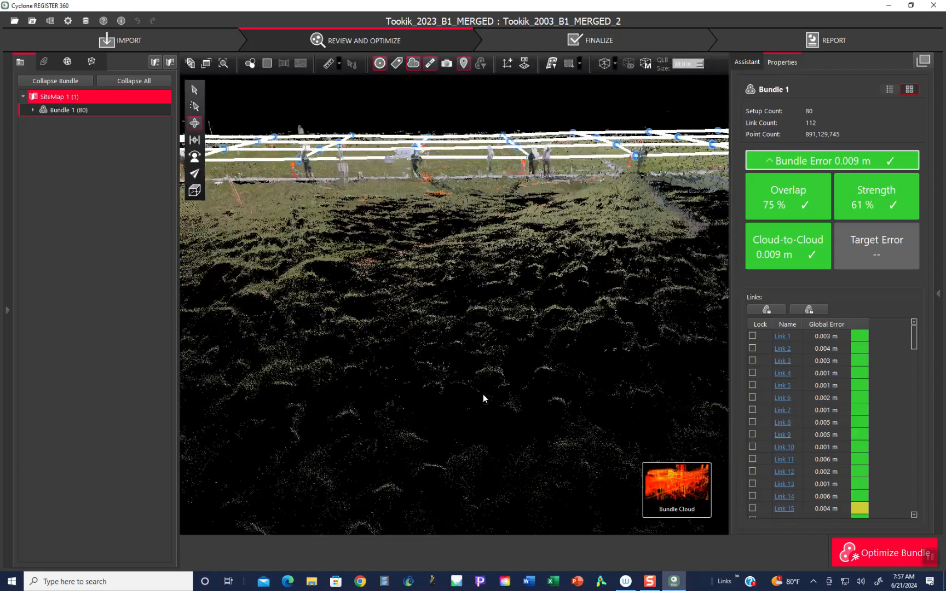
View the boardwalk and gridded plot from above, and hide the setup markers and link lines over the bundle cloud
scroll(442, 327, "up", 2)
right_click_drag(434, 216, 578, 338)
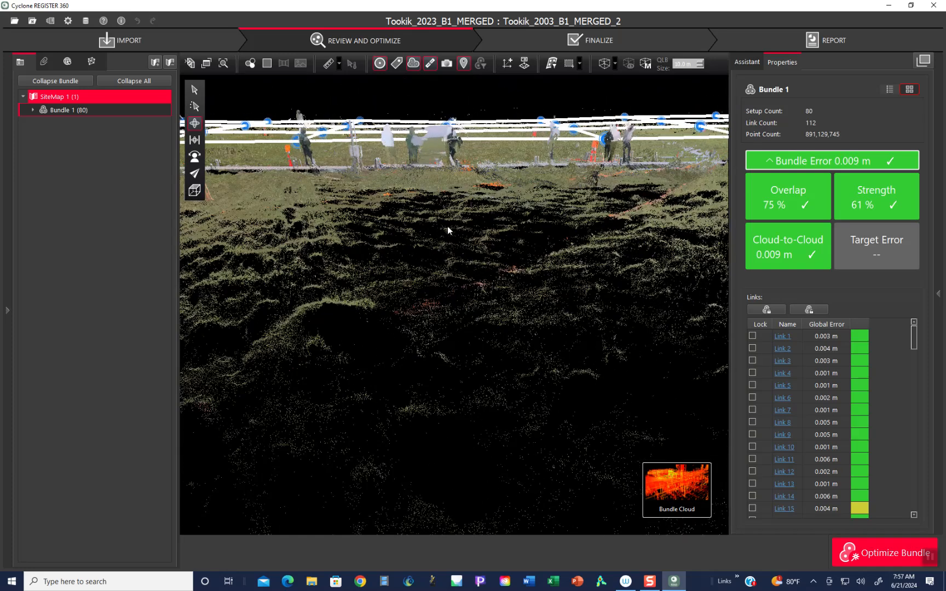
right_click_drag(488, 134, 493, 320)
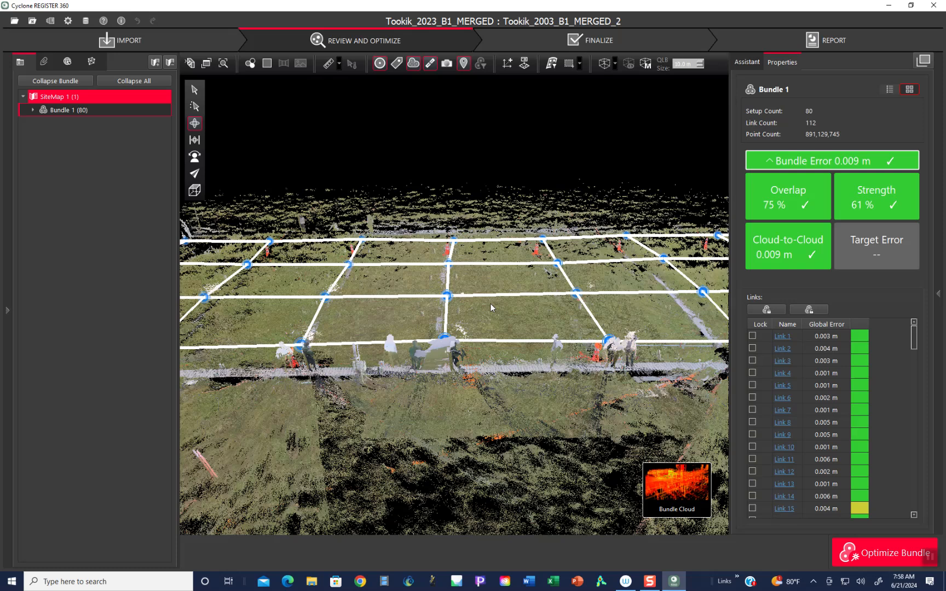
scroll(490, 303, "up", 2)
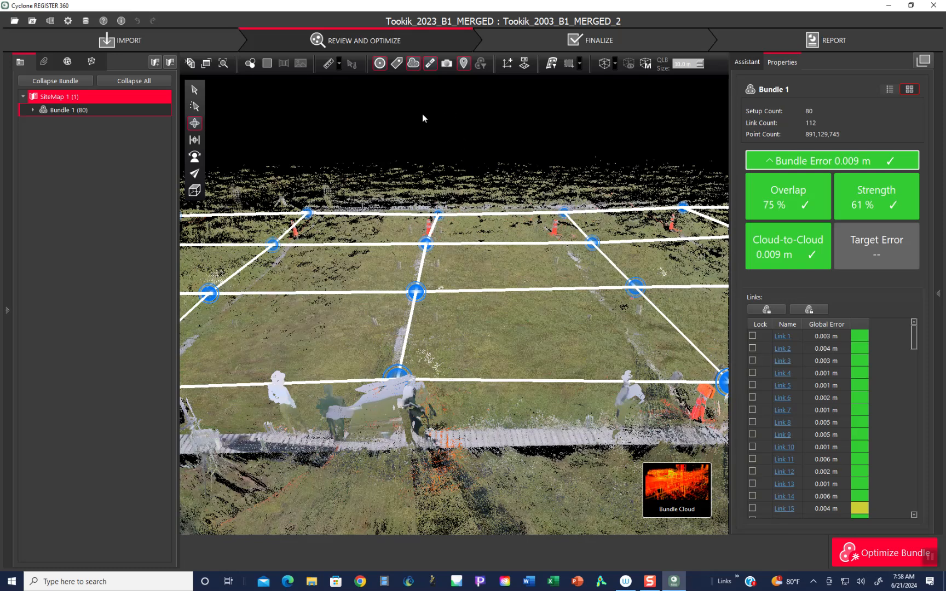
left_click(379, 64)
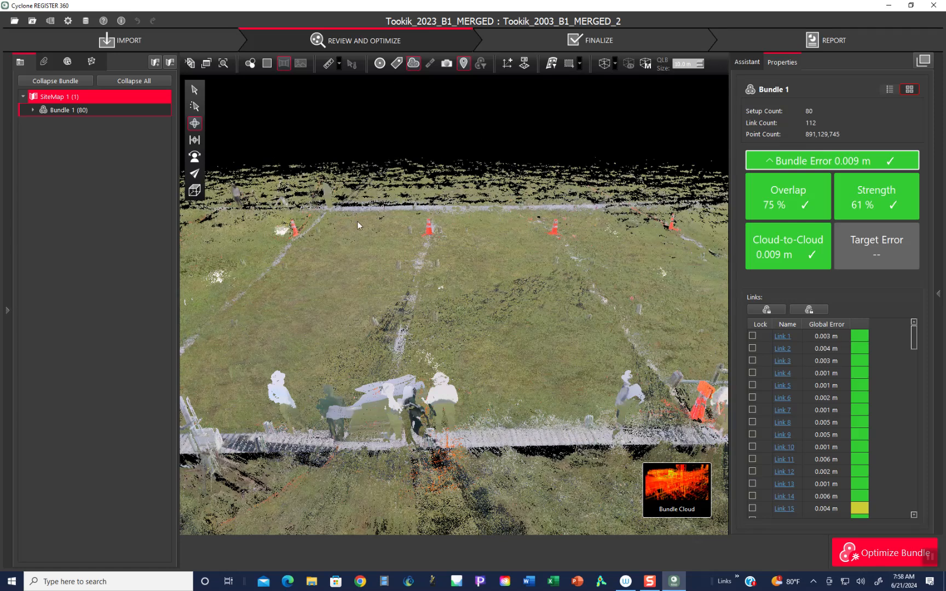
Examine the plot's ground surface and vegetation up close from a low angle, looking toward the orange cones
scroll(472, 285, "up", 2)
right_click_drag(497, 359, 481, 131)
scroll(486, 164, "up", 4)
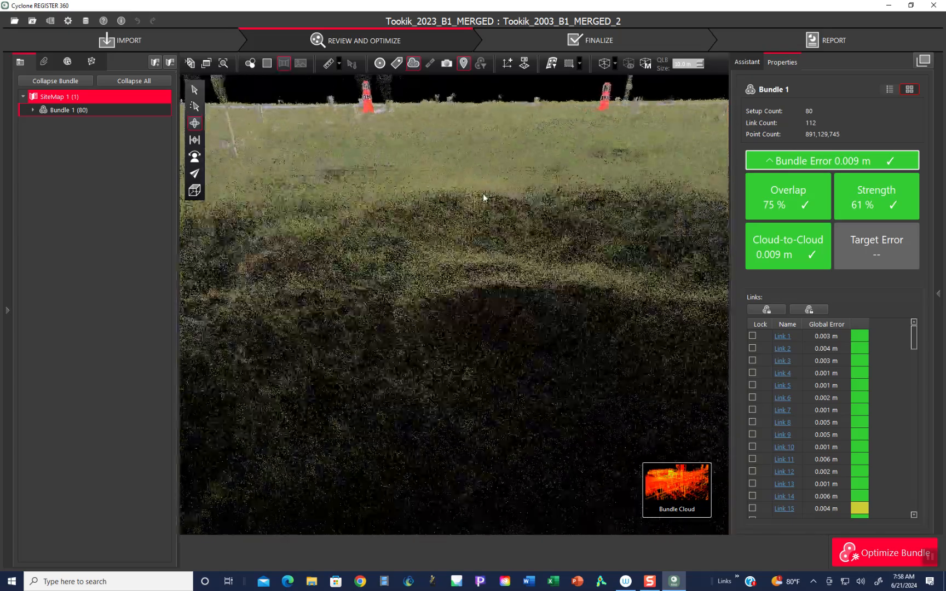
scroll(482, 334, "up", 2)
right_click_drag(483, 331, 555, 511)
right_click_drag(405, 183, 336, 221)
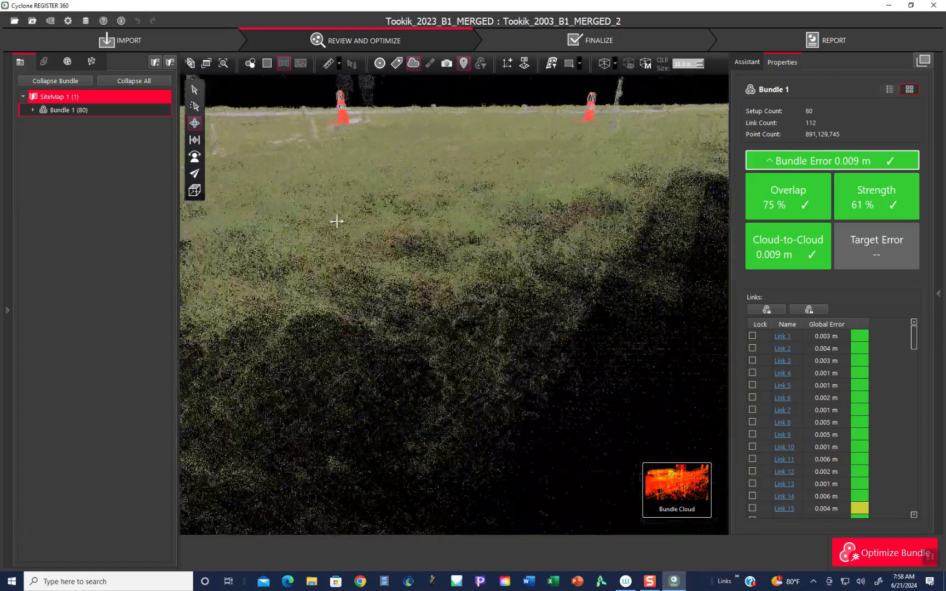